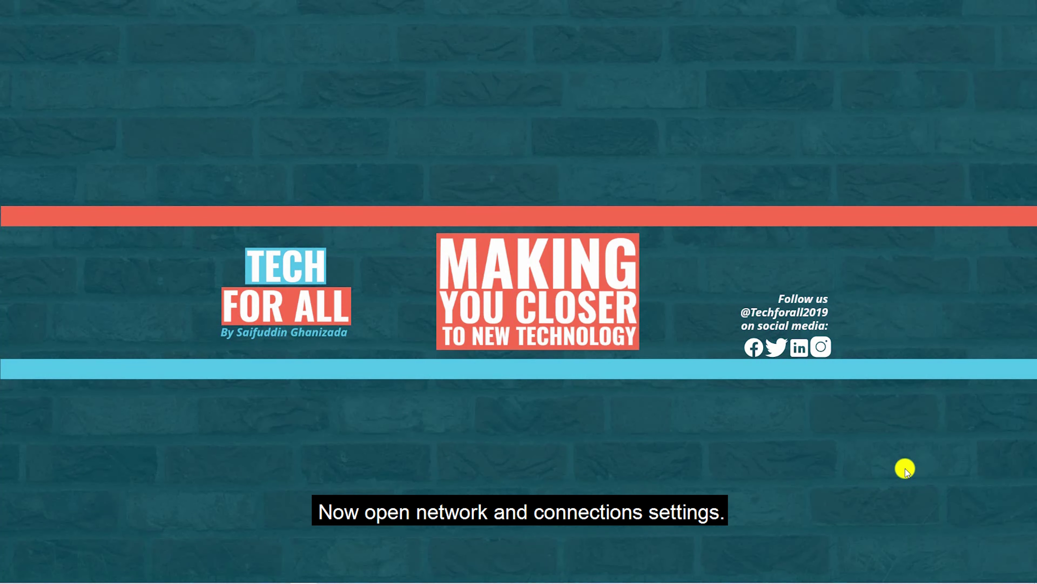
# - Run ncpa.cpl to list the computer's network adapters, including Ethernet and Wi-Fi
pyautogui.press('super+r')
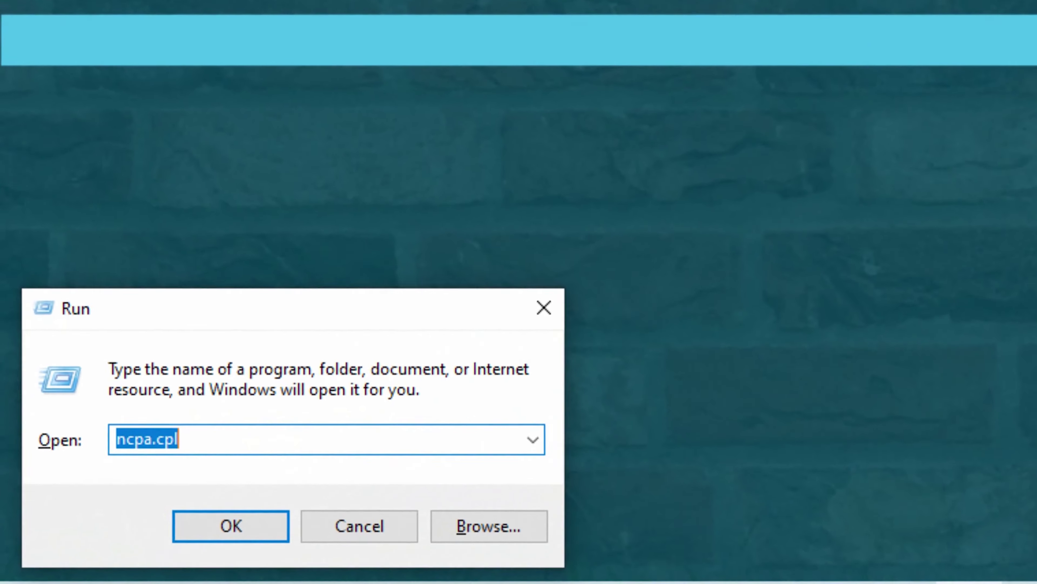
pyautogui.write('ncpa.cpl')
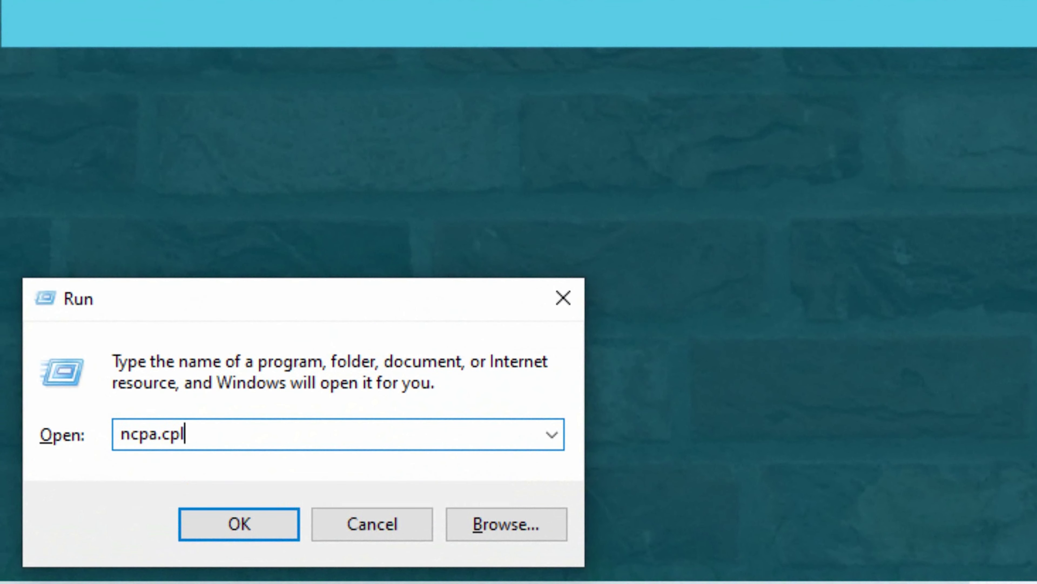
pyautogui.click(210, 523)
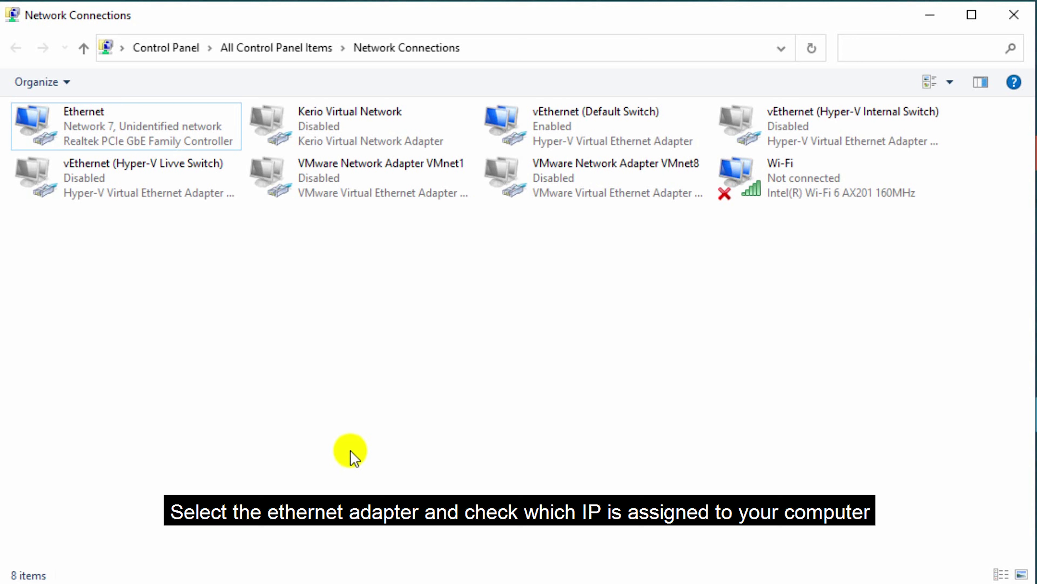
pyautogui.click(169, 138)
pyautogui.rightClick(172, 138)
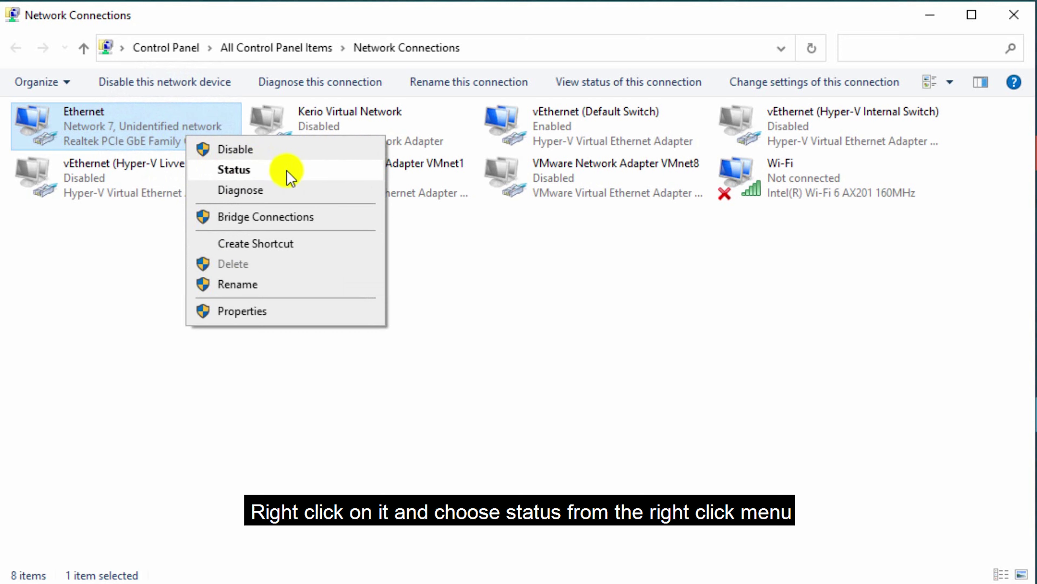
pyautogui.click(288, 170)
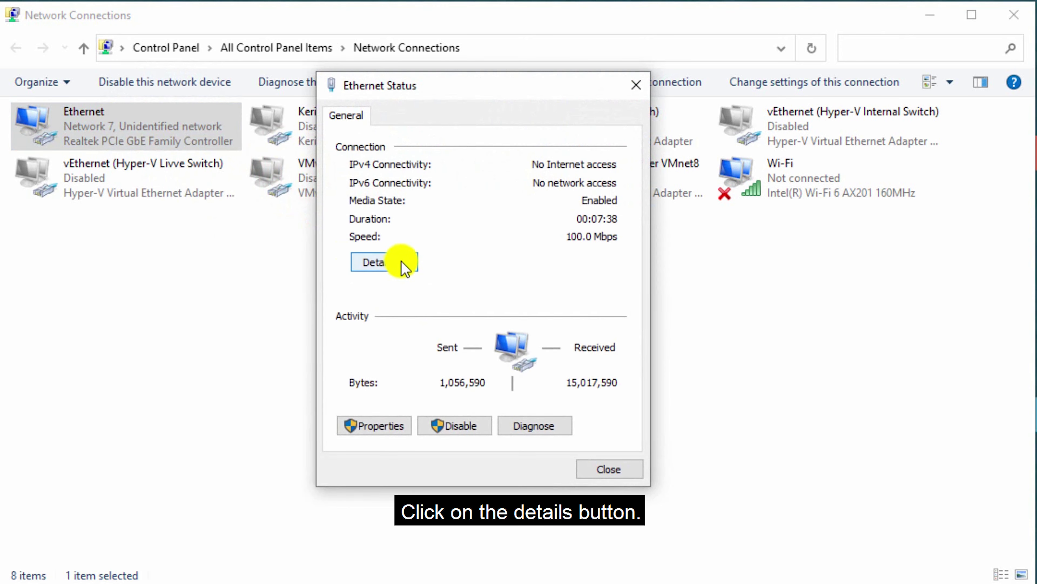
pyautogui.click(404, 265)
pyautogui.click(486, 248)
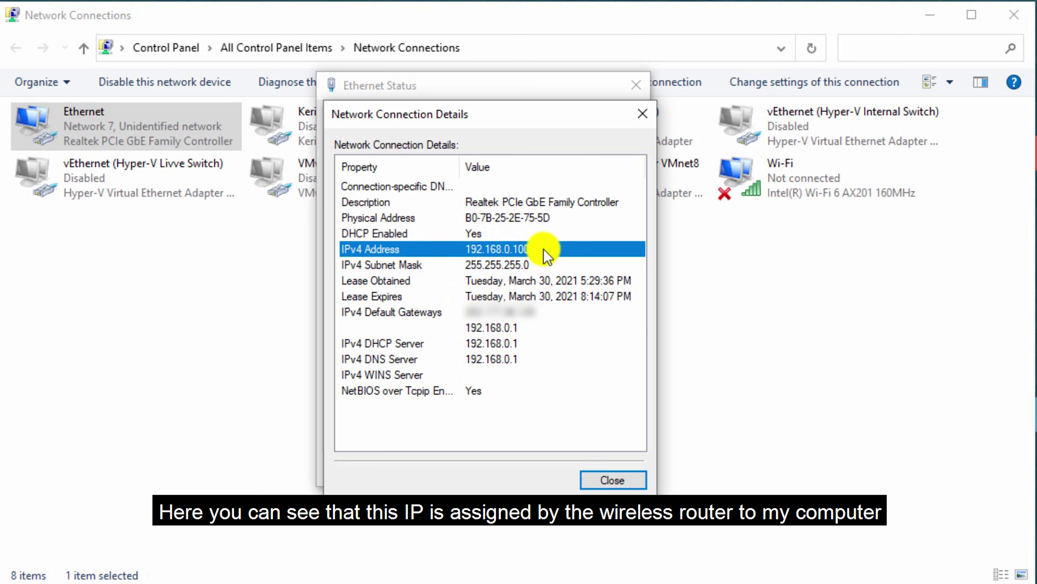
pyautogui.click(513, 329)
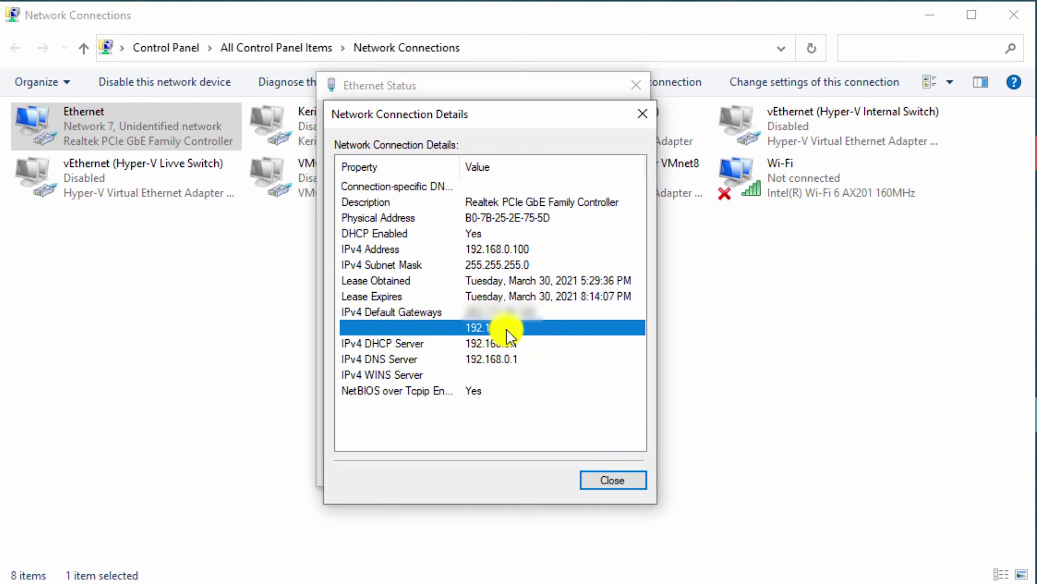
pyautogui.click(621, 481)
pyautogui.click(613, 467)
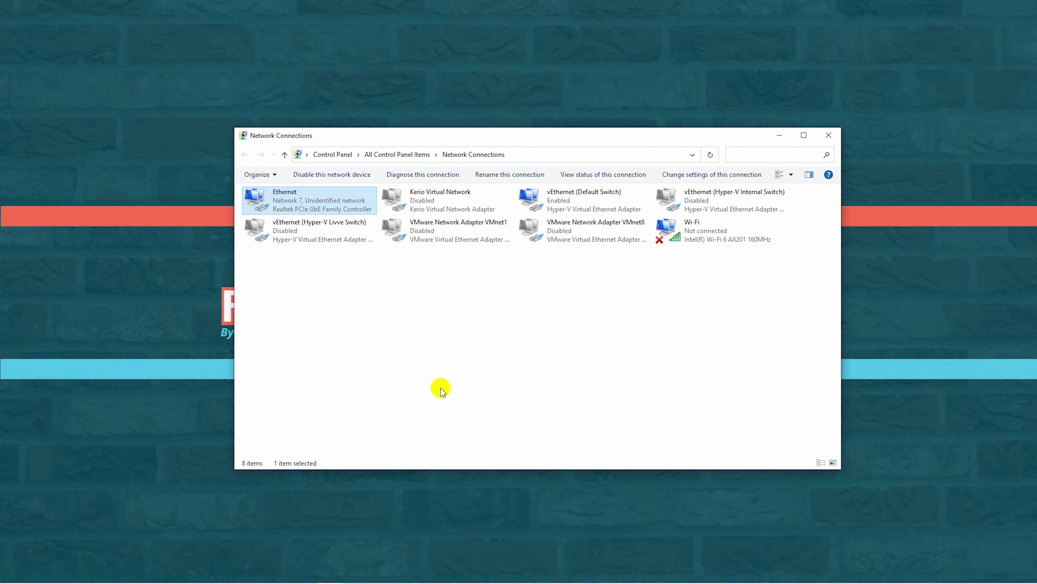
# - Bring up Chrome and enter the router address 192.168.0.1
pyautogui.click(359, 569)
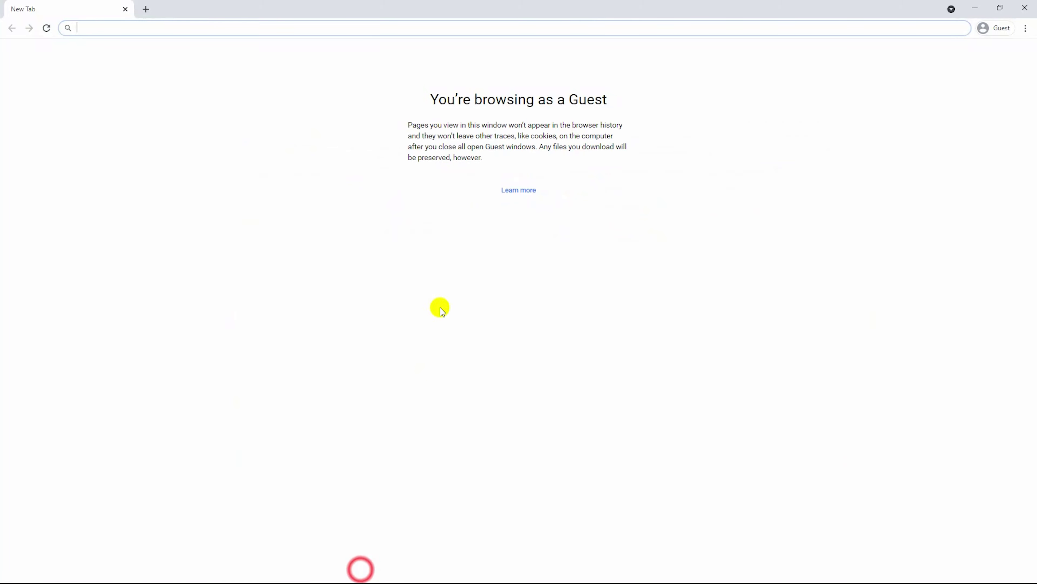
pyautogui.click(278, 27)
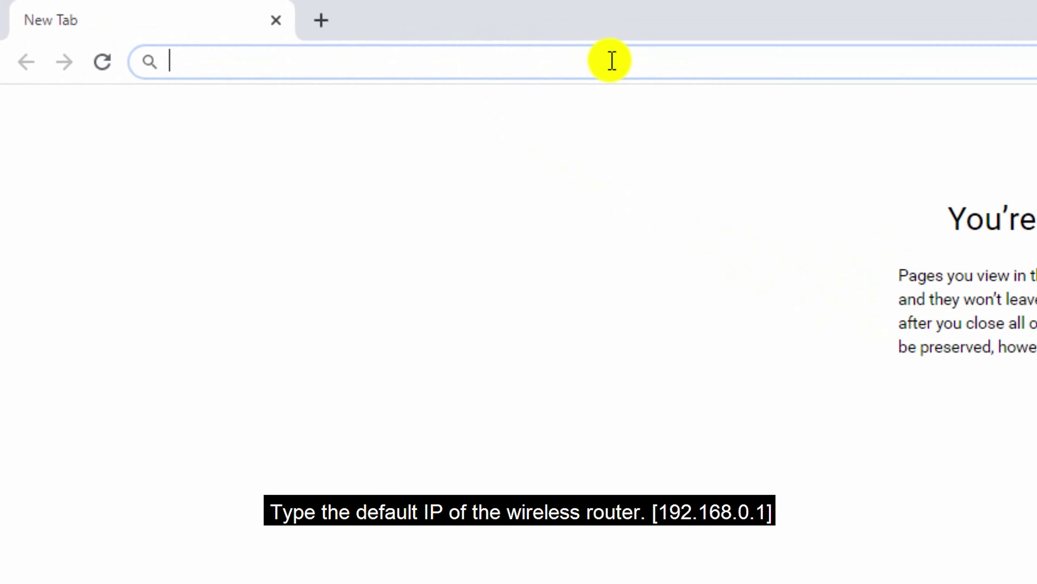
pyautogui.write('192.168.')
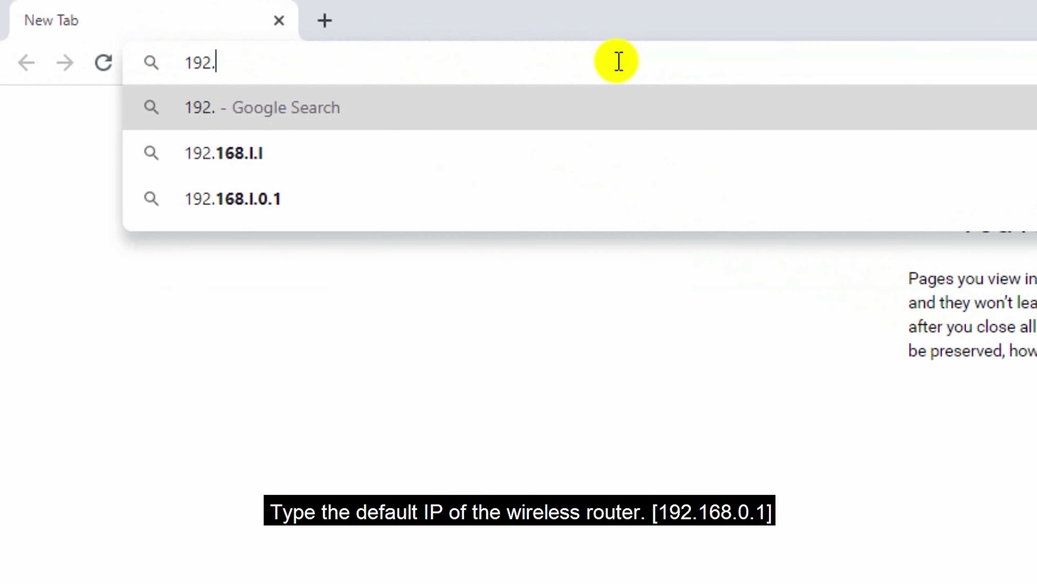
pyautogui.write('0.1')
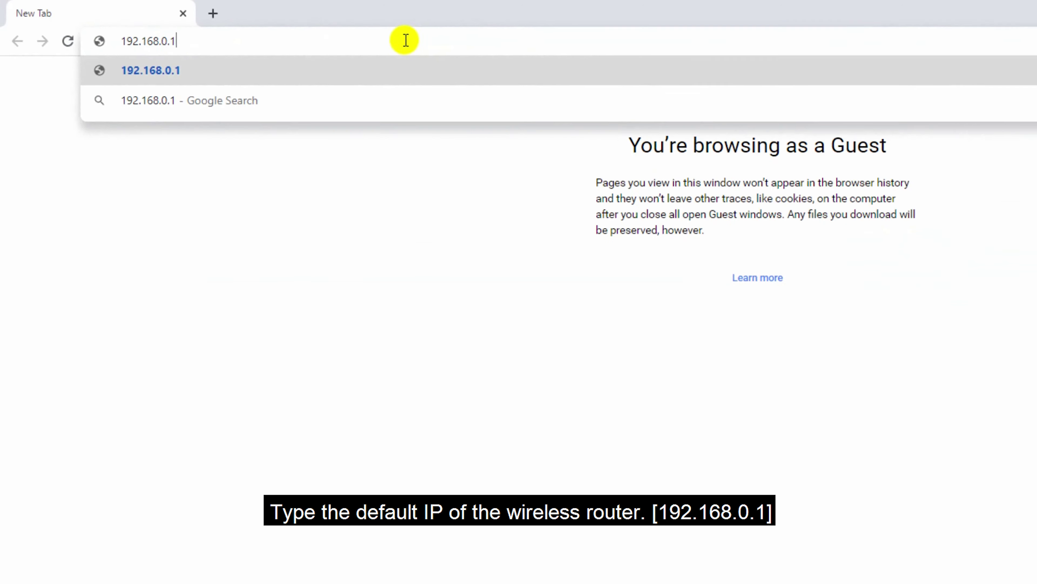
pyautogui.press('Return')
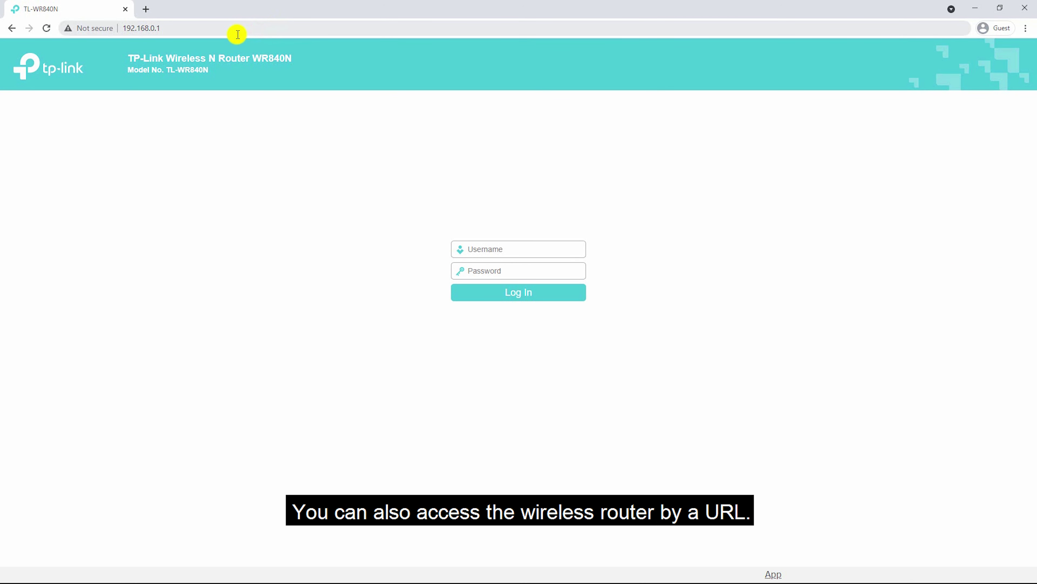
# - Load tplinkwifi.net in a new browser tab
pyautogui.click(146, 9)
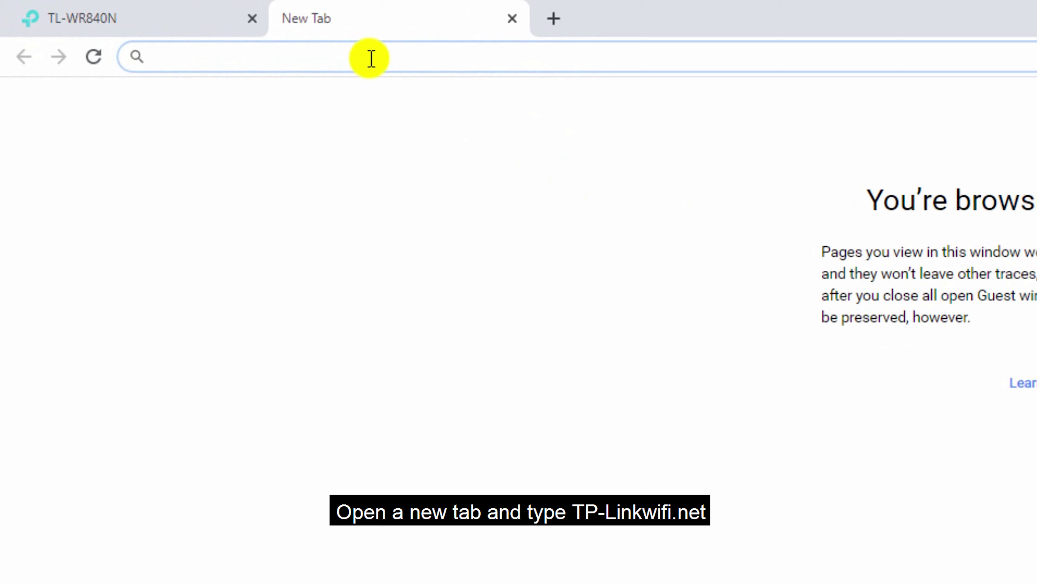
pyautogui.write('tplink')
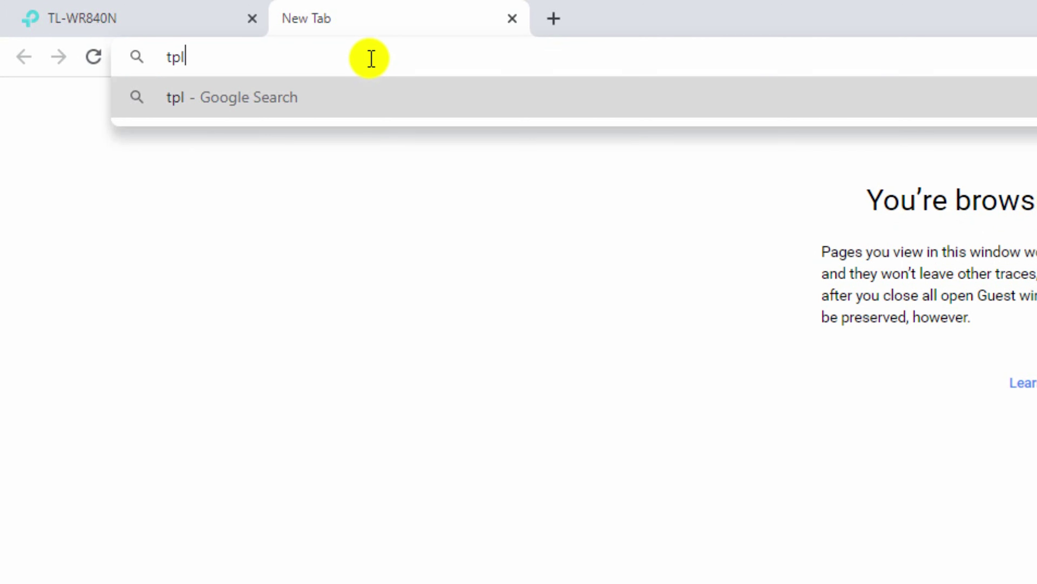
pyautogui.write('wifi.net')
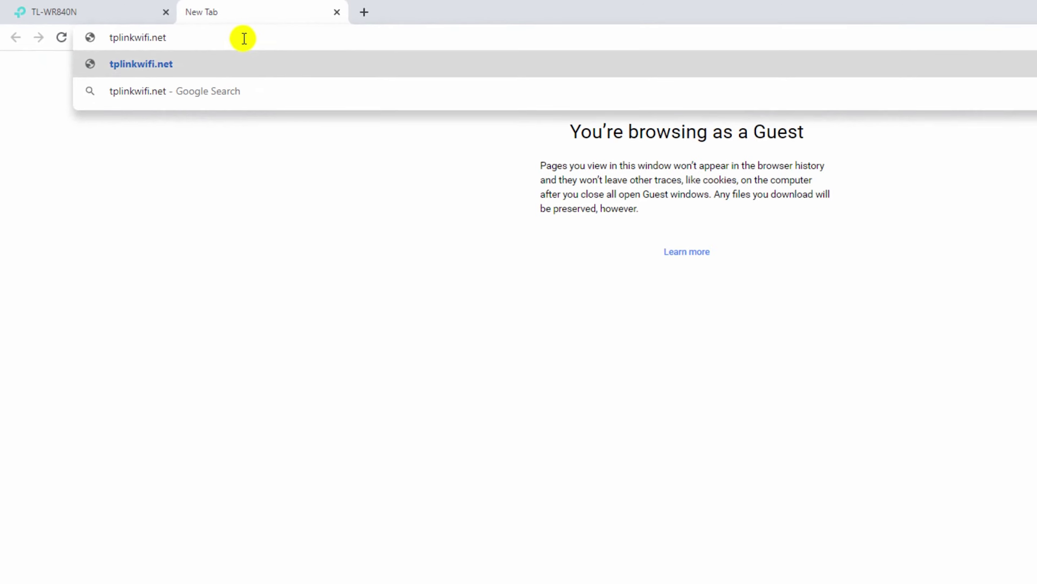
pyautogui.press('Return')
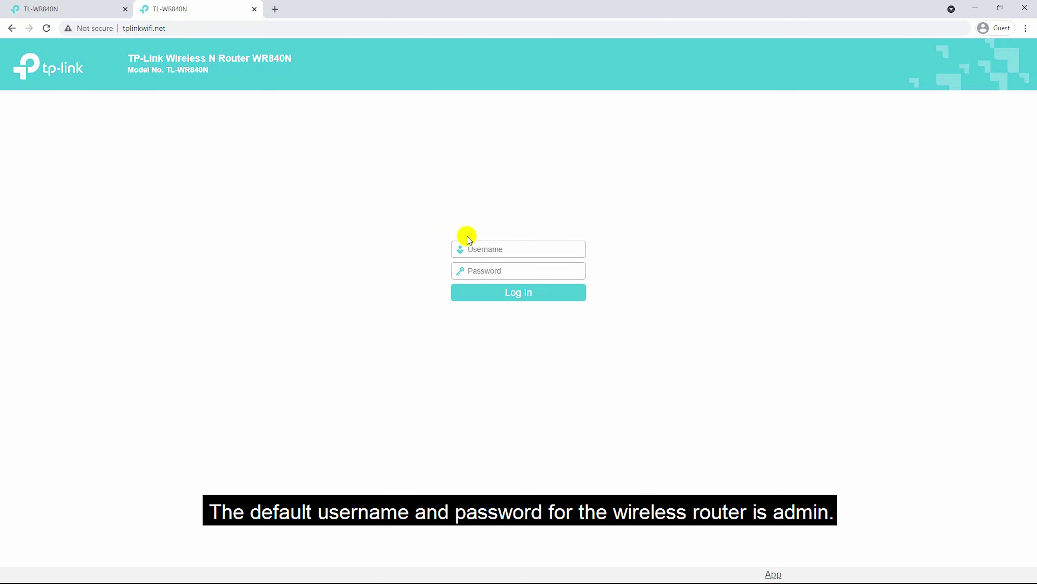
# - Sign in to the router with the default administrator username and password
pyautogui.click(492, 247)
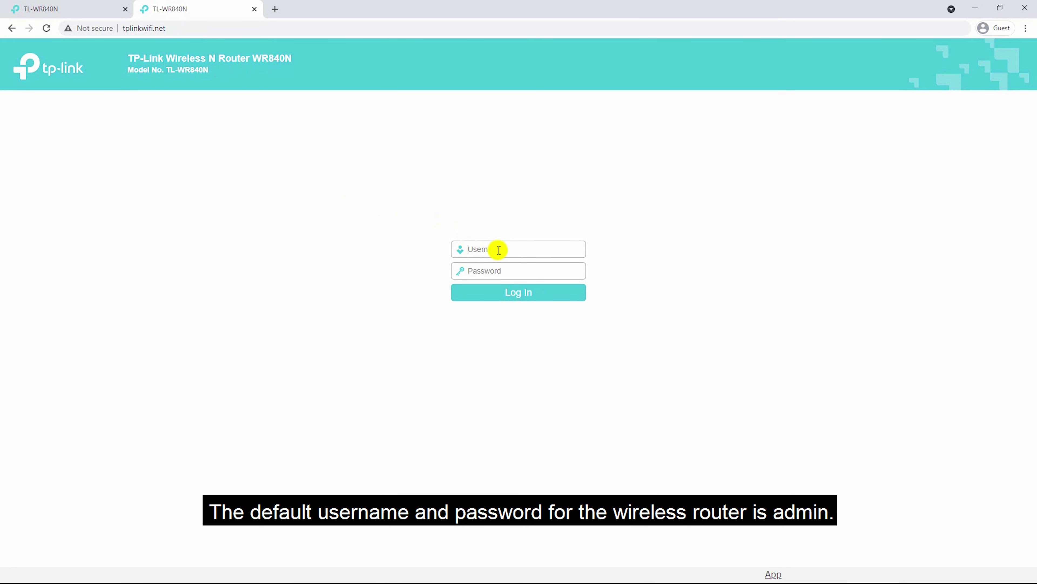
pyautogui.press('Tab')
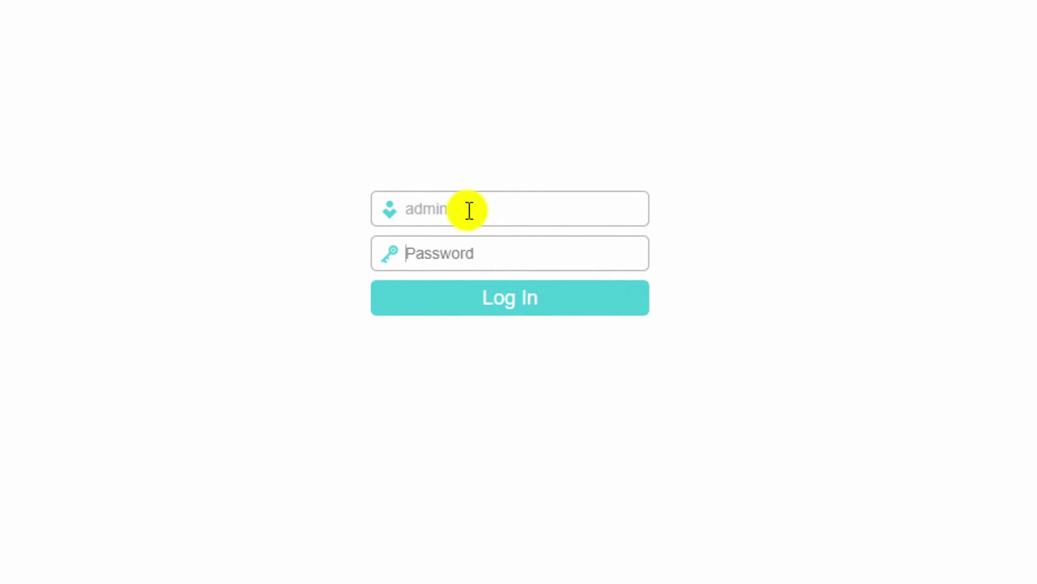
pyautogui.click(510, 303)
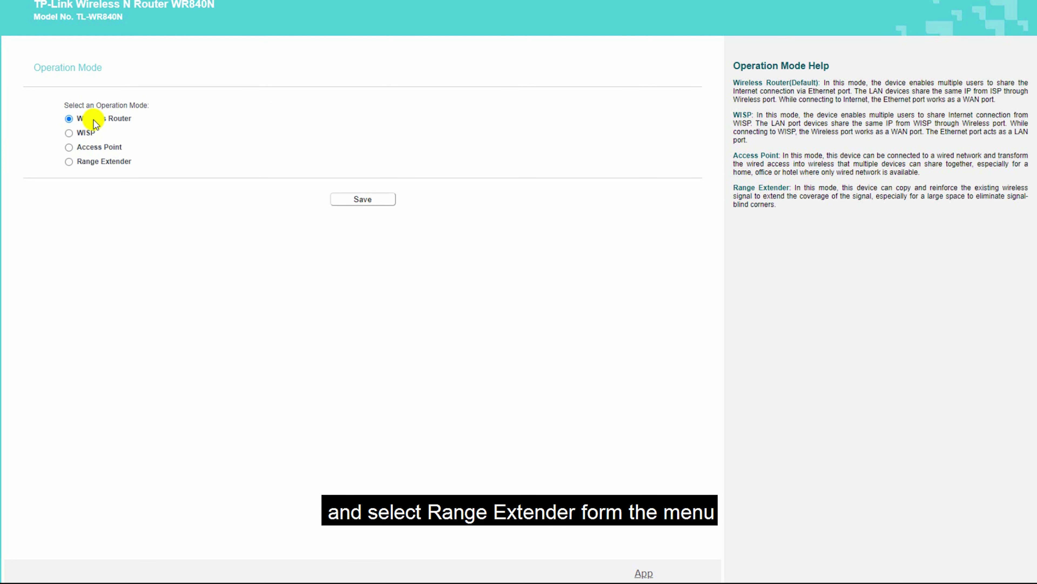
# - Save Wireless Router as the operation mode and dismiss the already-applied notice
pyautogui.click(94, 120)
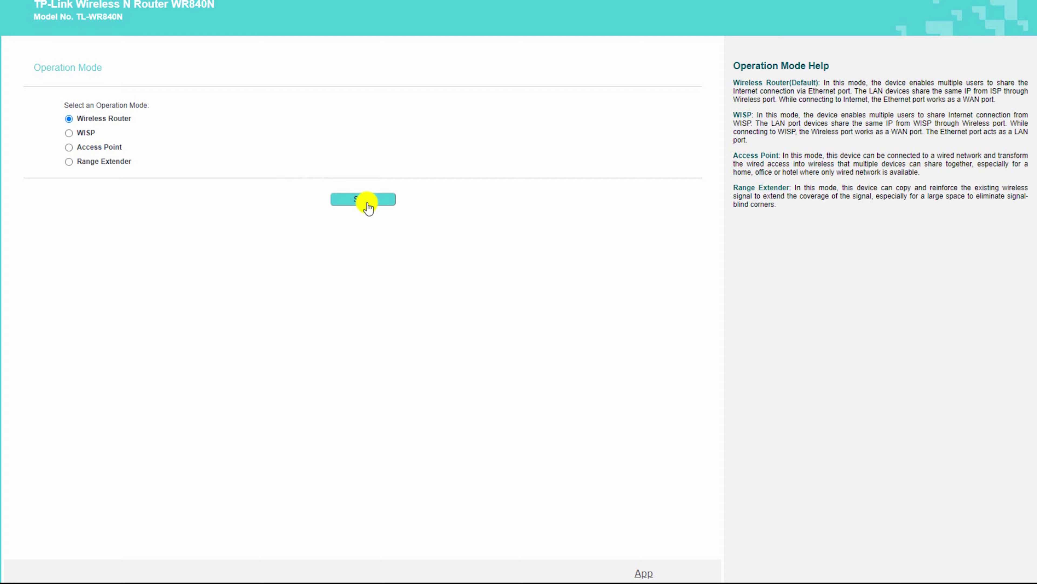
pyautogui.click(367, 204)
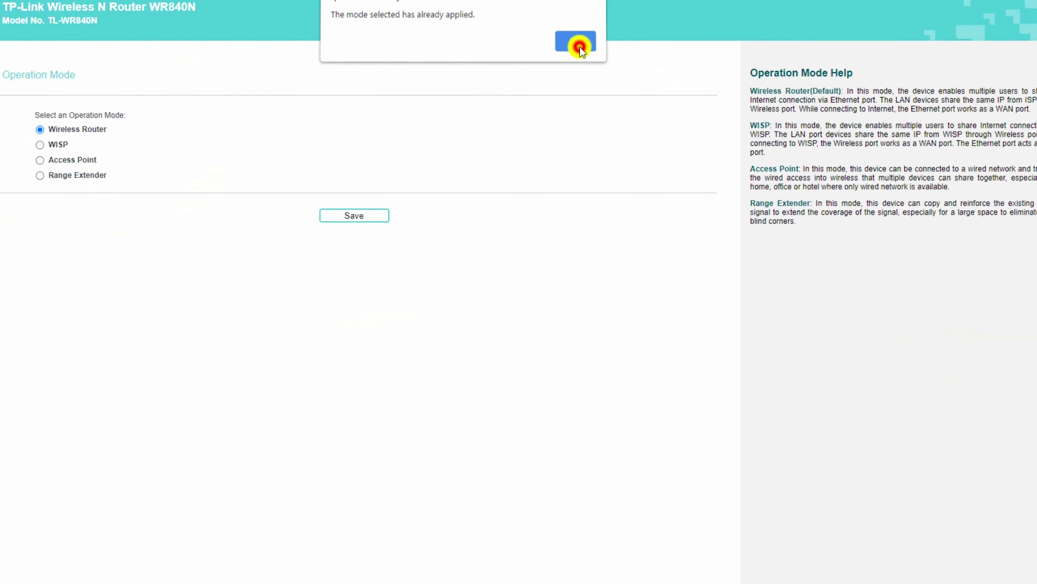
pyautogui.click(756, 229)
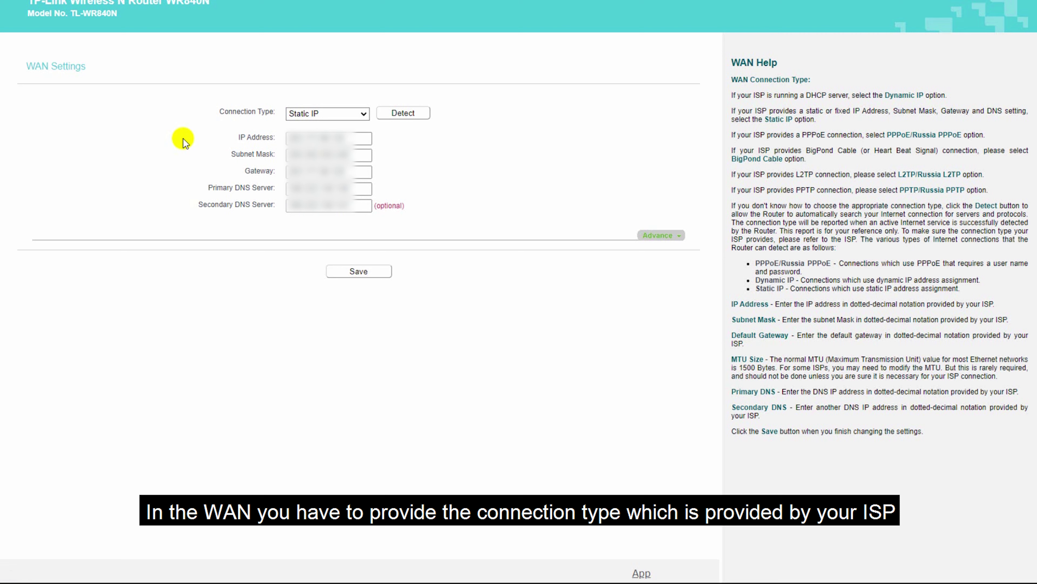
# - Save Static IP as the WAN connection type, then view LAN settings at 192.168.0.1
pyautogui.click(332, 115)
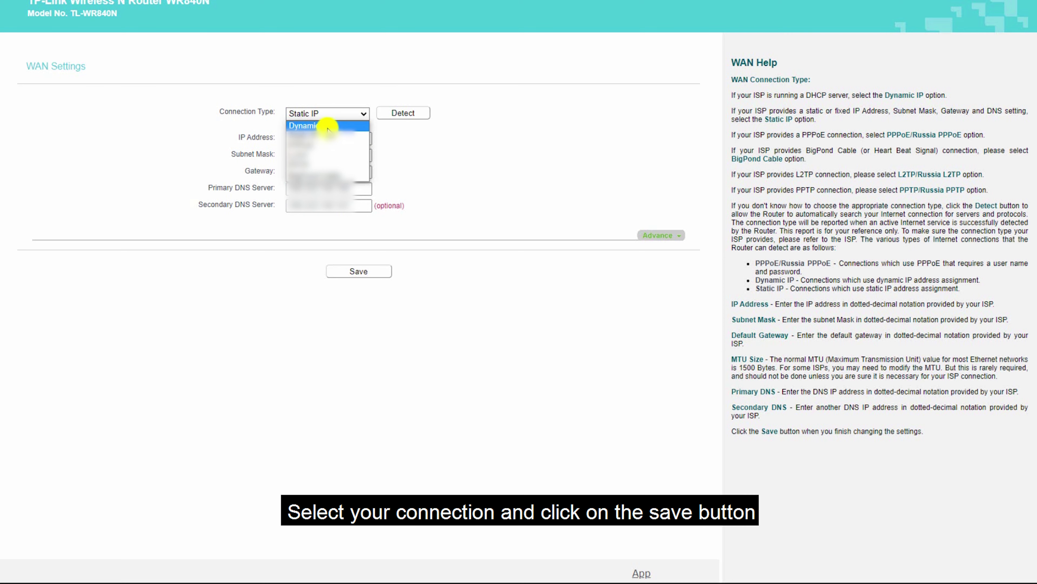
pyautogui.click(405, 226)
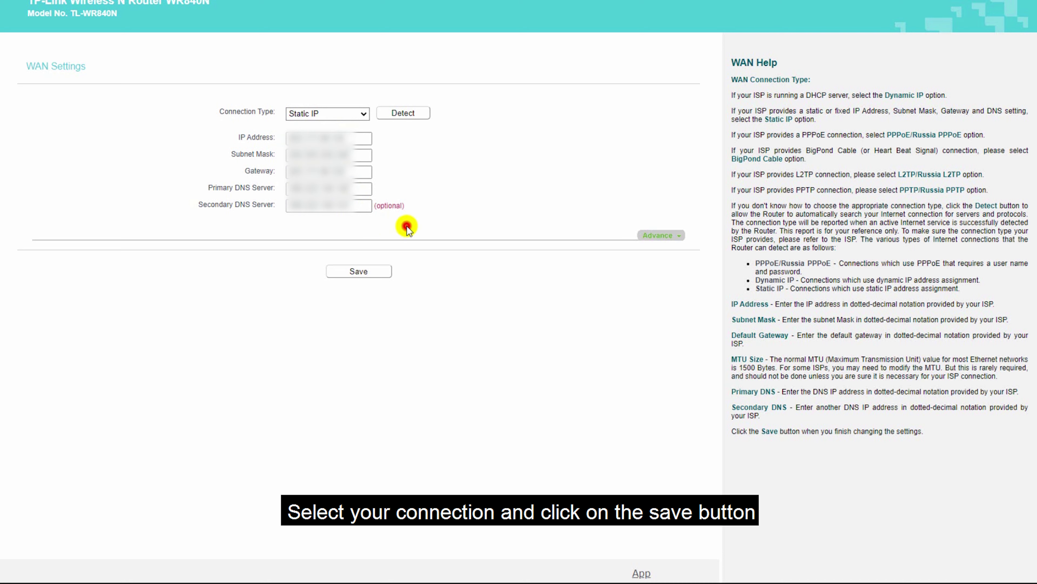
pyautogui.click(377, 274)
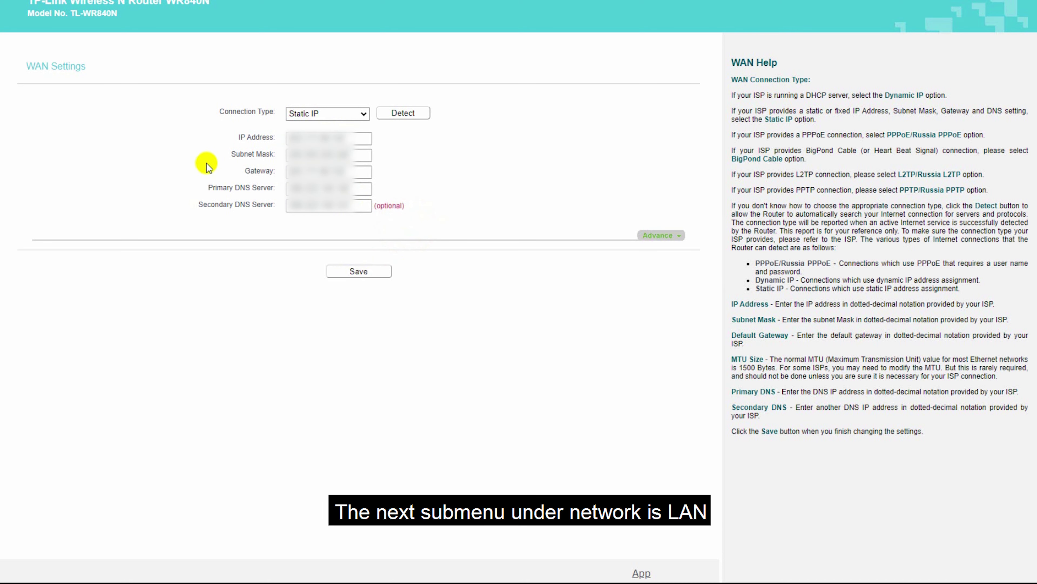
pyautogui.click(2, 178)
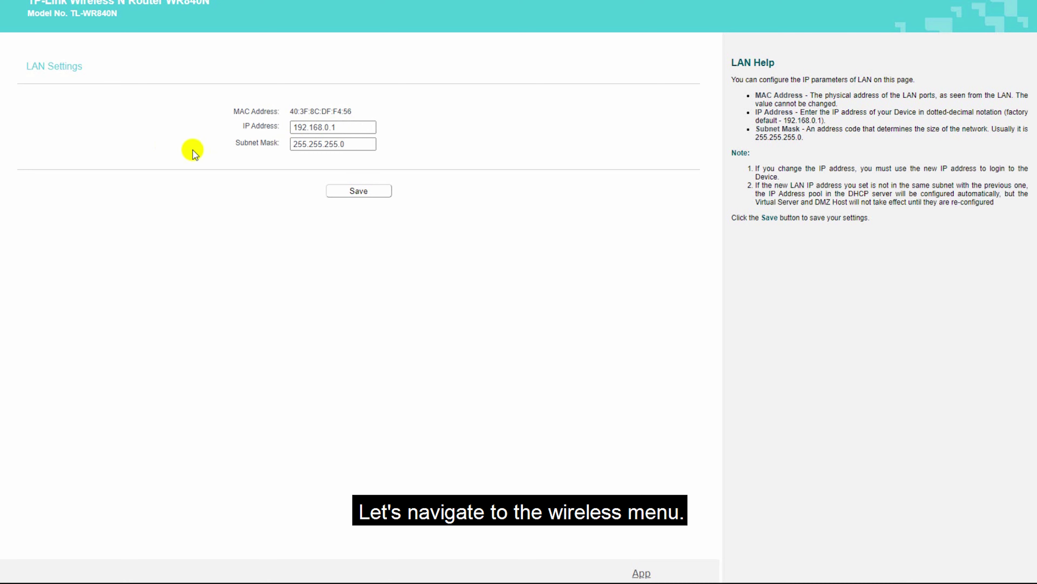
# - Review the TechForAll-WIFI network name in wireless basic settings, then the WPS page
pyautogui.click(4, 129)
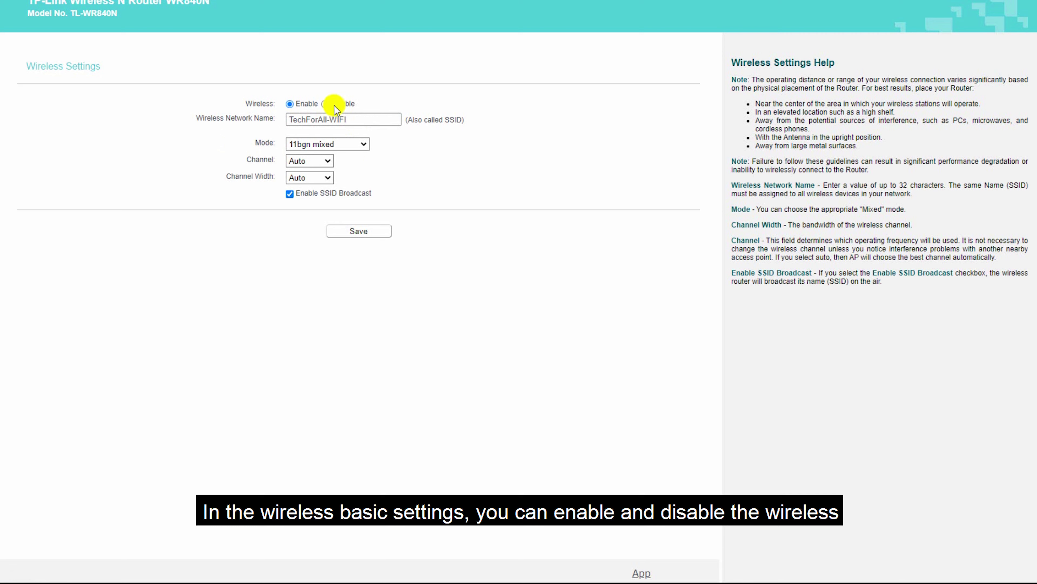
pyautogui.click(354, 119)
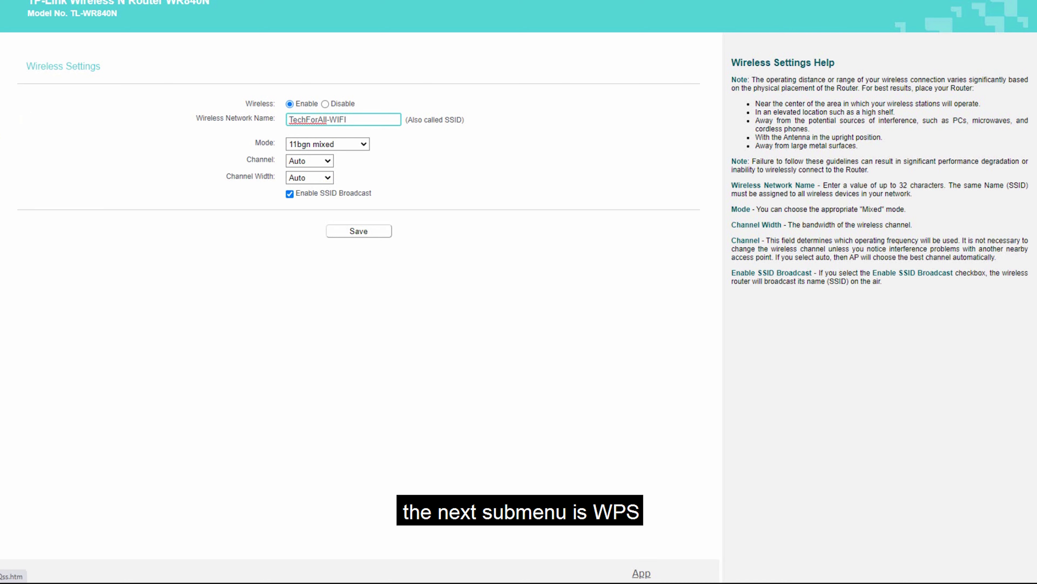
pyautogui.click(1, 123)
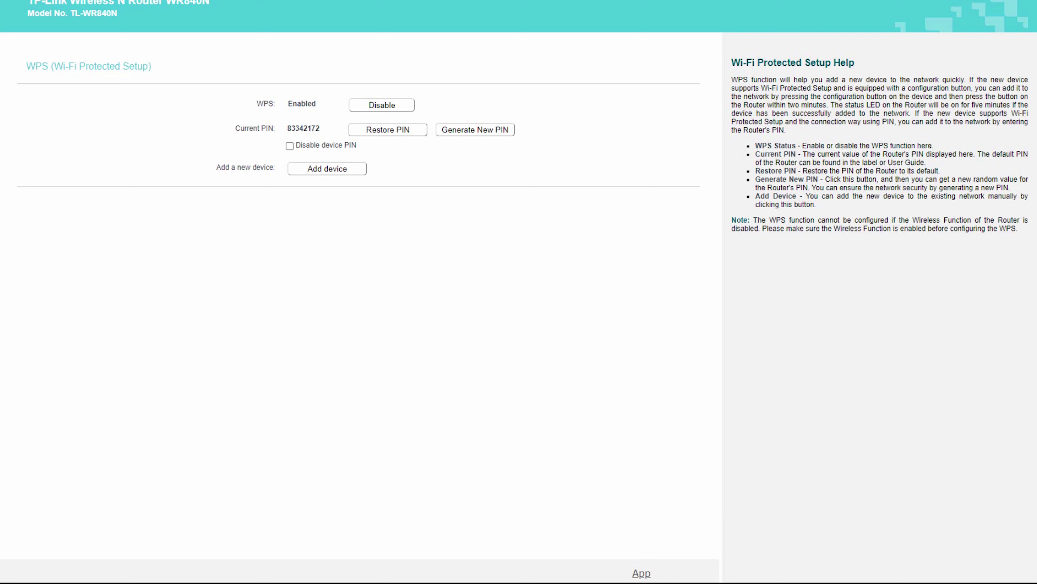
# - Keep WPA2-PSK with AES encryption in Wireless Security, checking the wireless password field
pyautogui.click(2, 143)
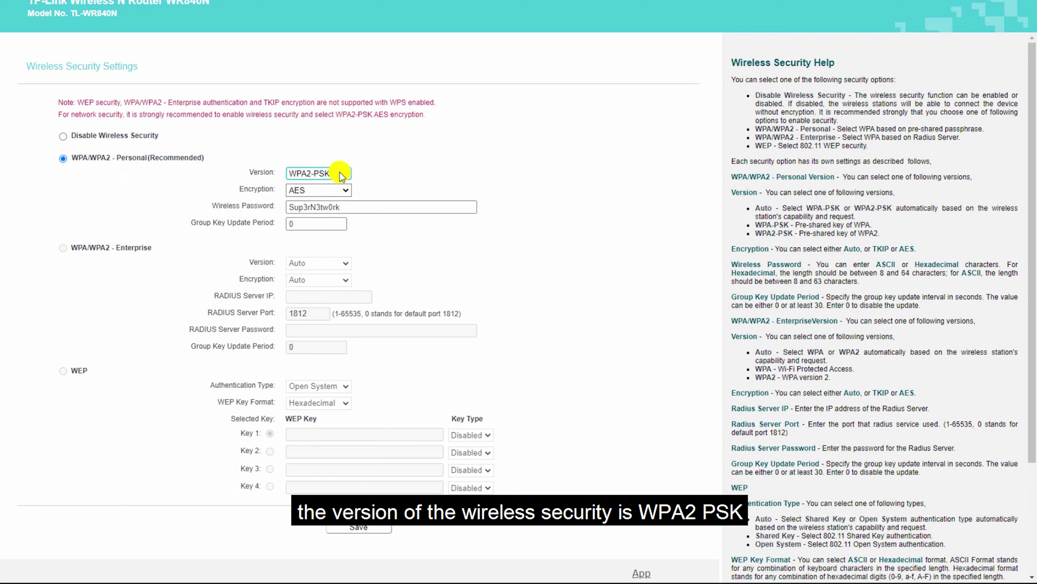
pyautogui.click(343, 190)
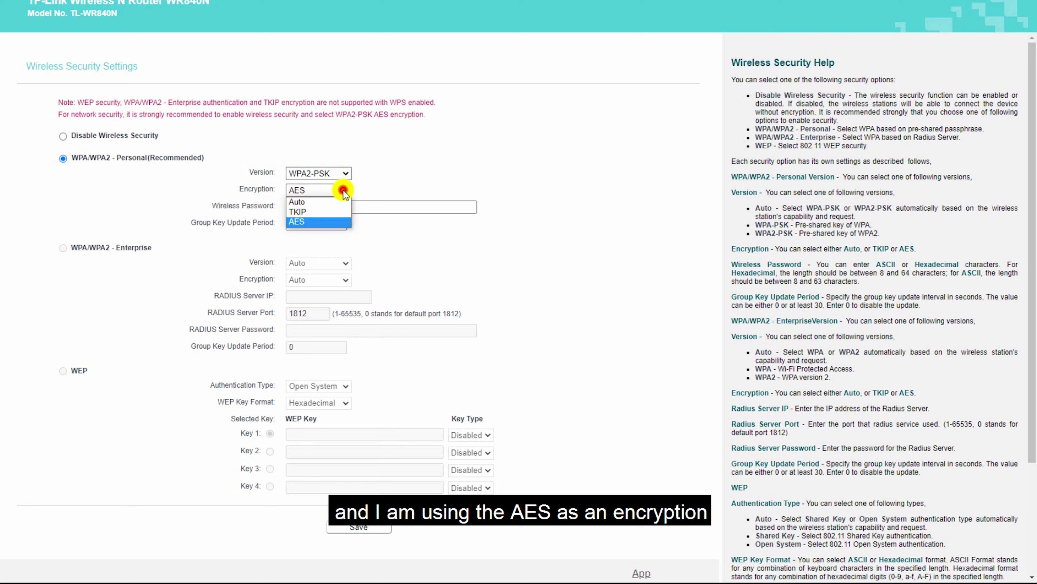
pyautogui.click(343, 191)
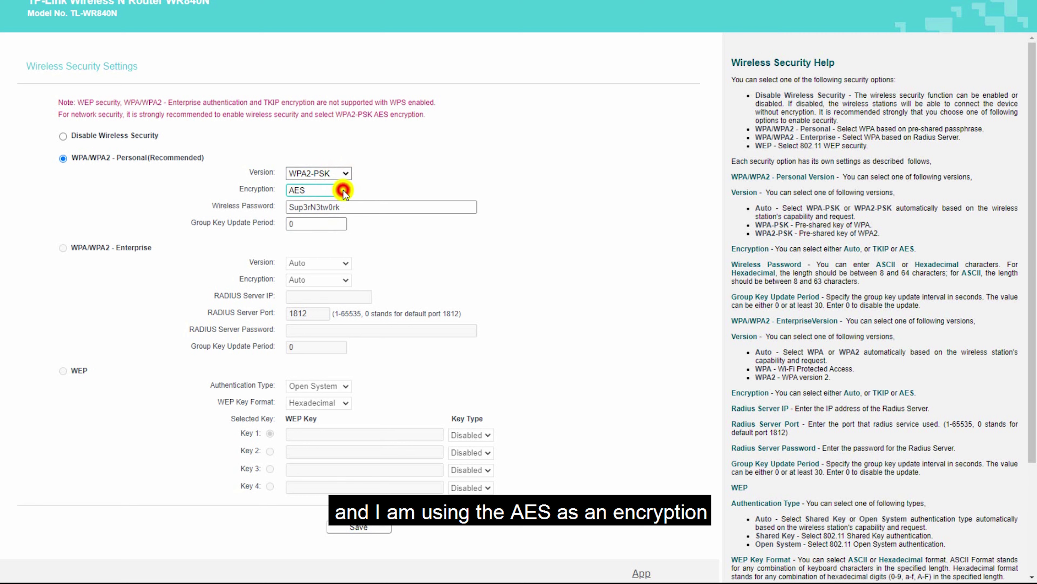
pyautogui.click(356, 207)
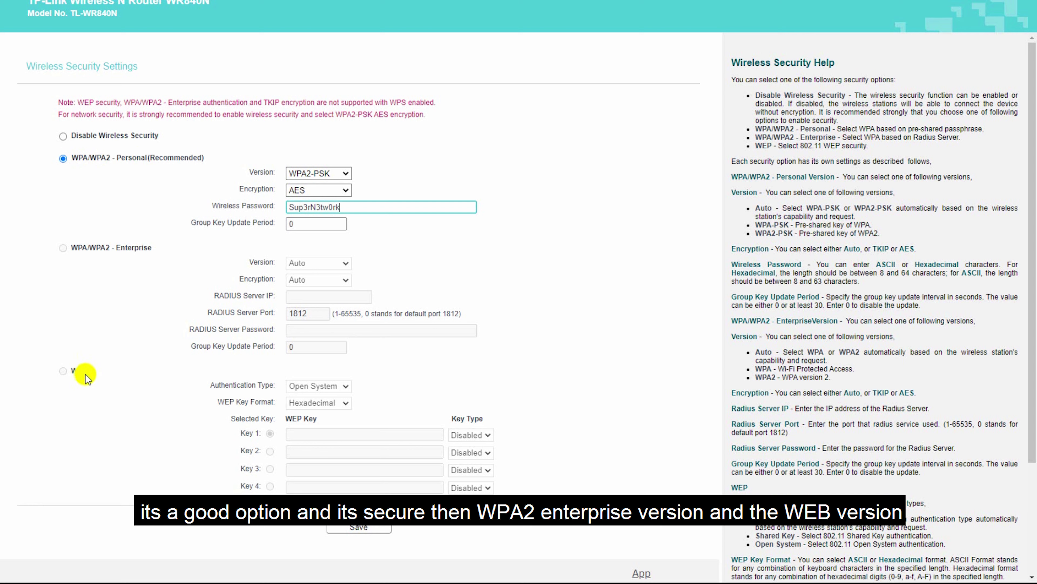
pyautogui.click(300, 190)
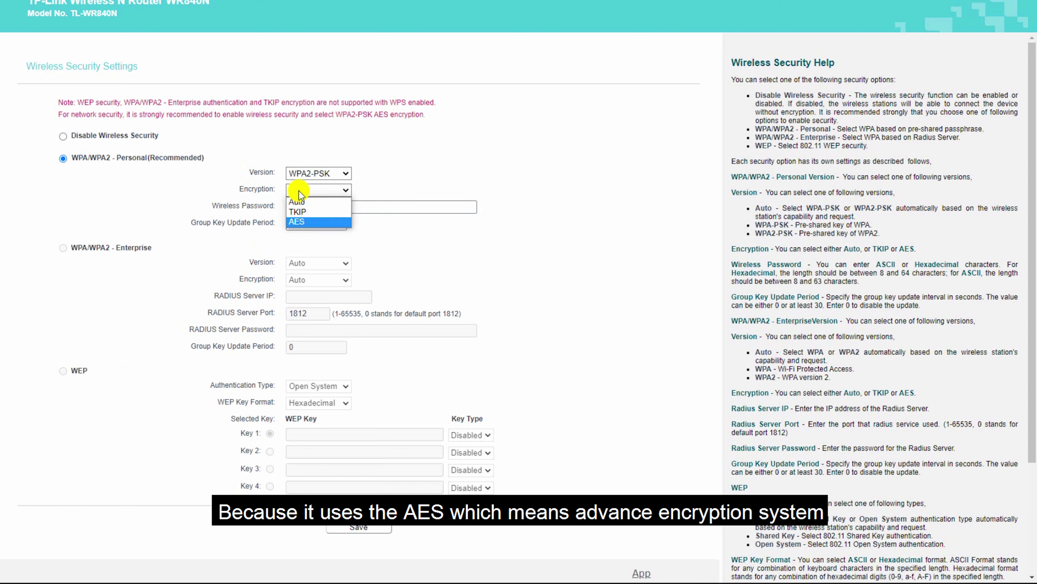
pyautogui.click(299, 192)
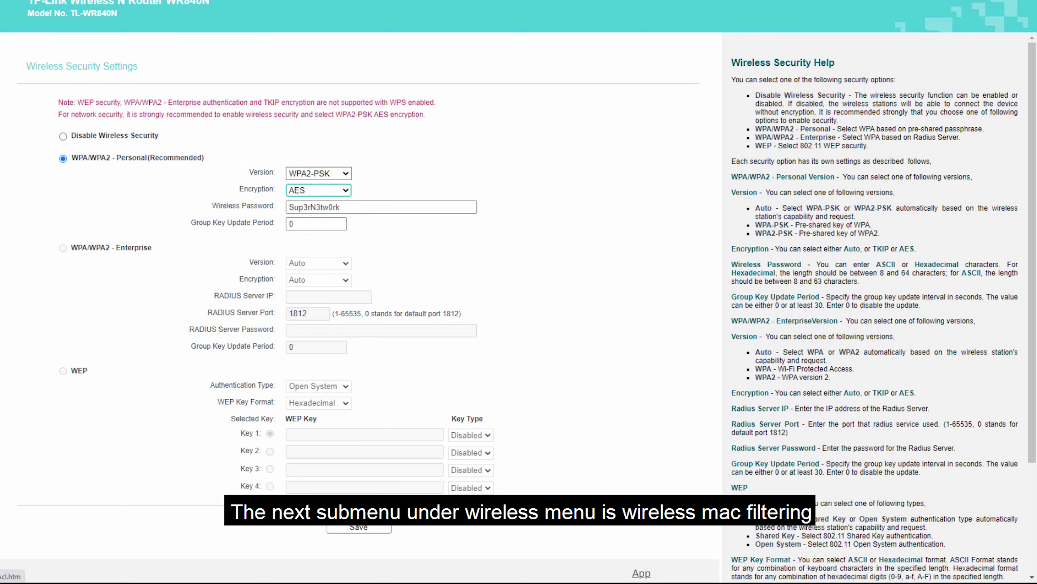
# - Set the MAC filtering rule to allow listed stations, with filtering switched back off
pyautogui.click(2, 192)
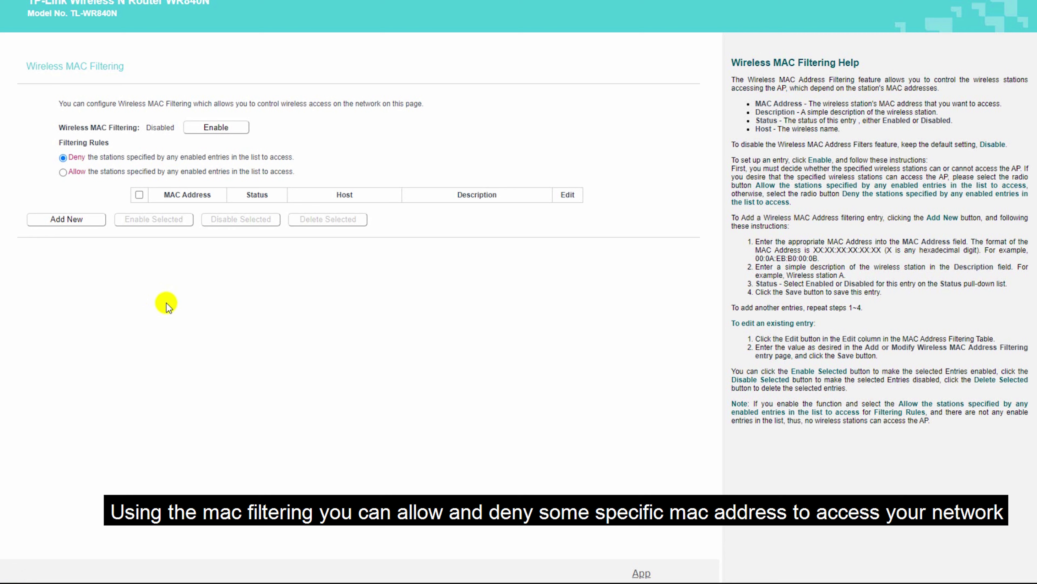
pyautogui.click(70, 158)
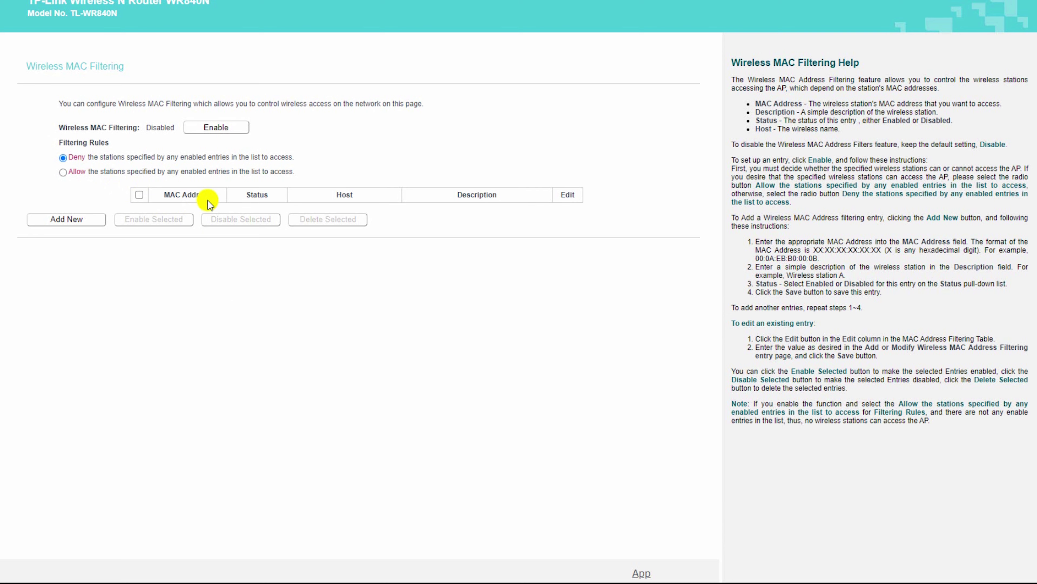
pyautogui.click(65, 174)
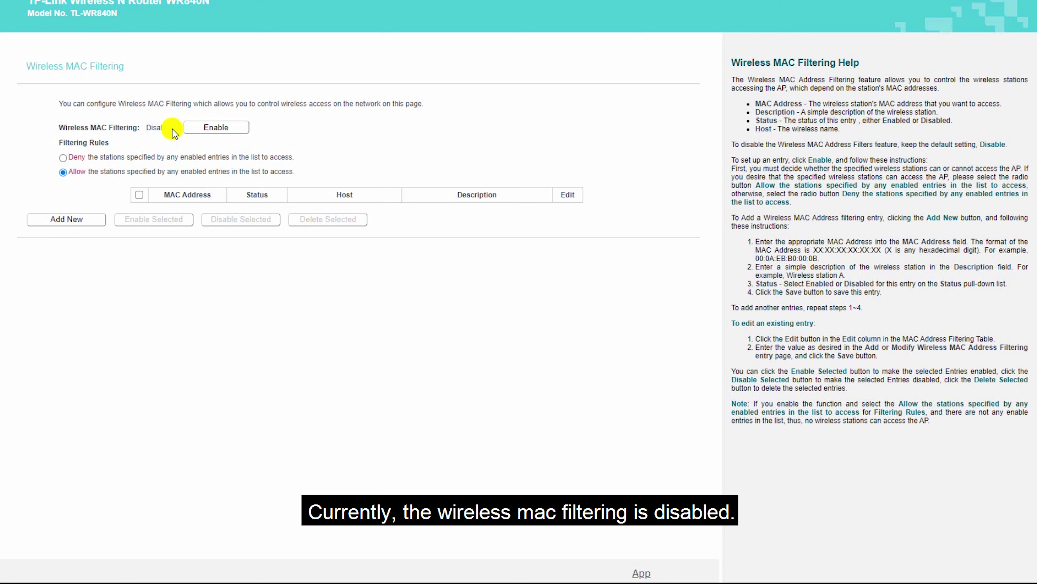
pyautogui.click(205, 133)
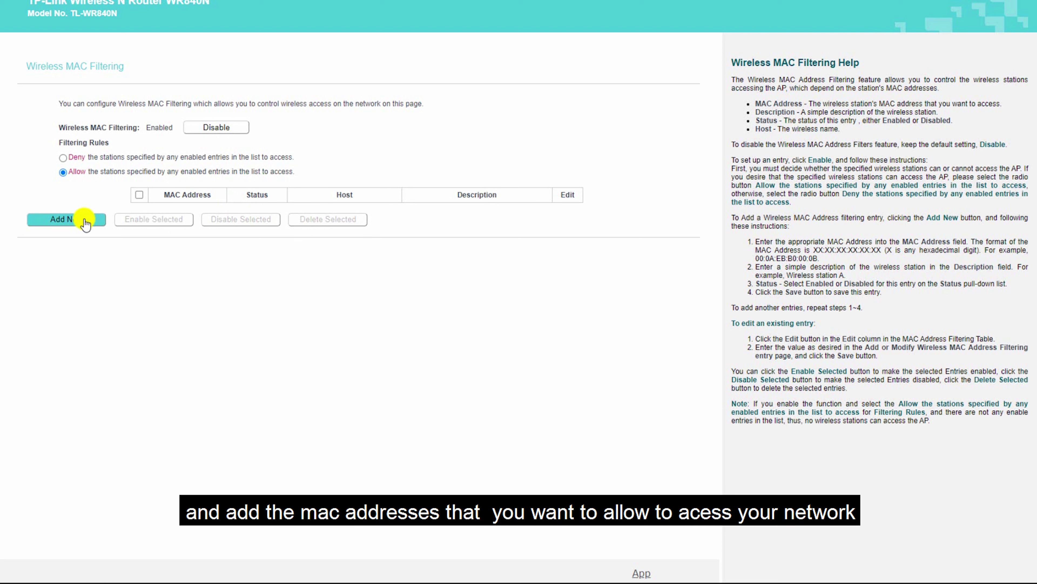
pyautogui.click(219, 131)
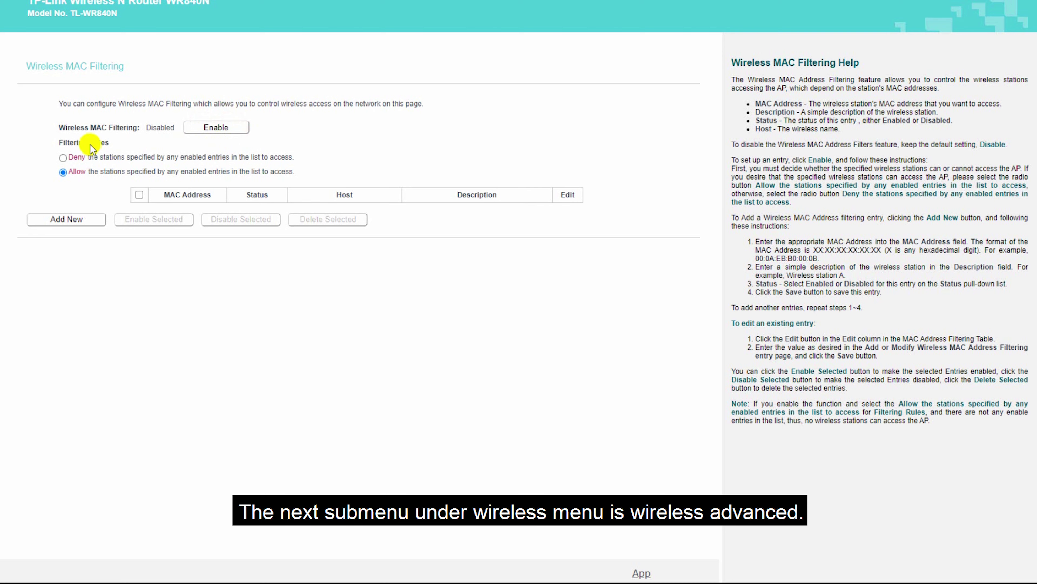
pyautogui.click(1, 171)
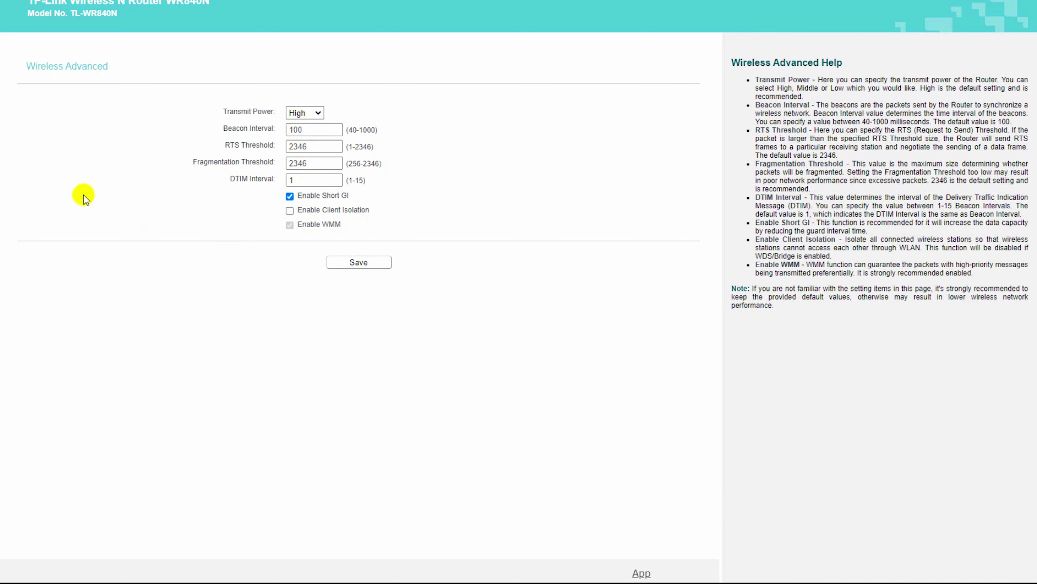
# - Check Wireless Statistics, then keep the DHCP server enabled in DHCP Settings
pyautogui.click(1, 215)
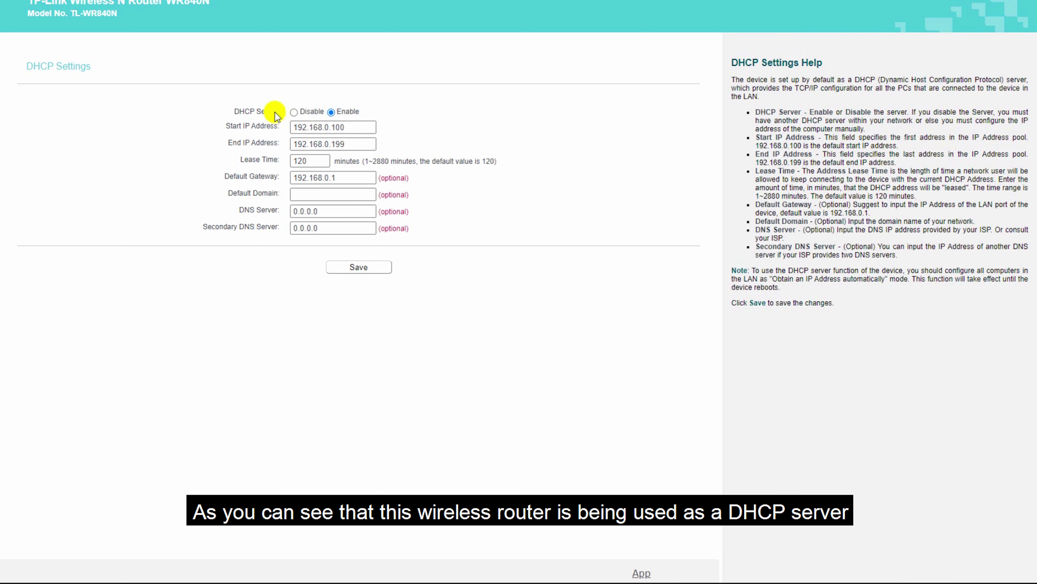
pyautogui.click(331, 113)
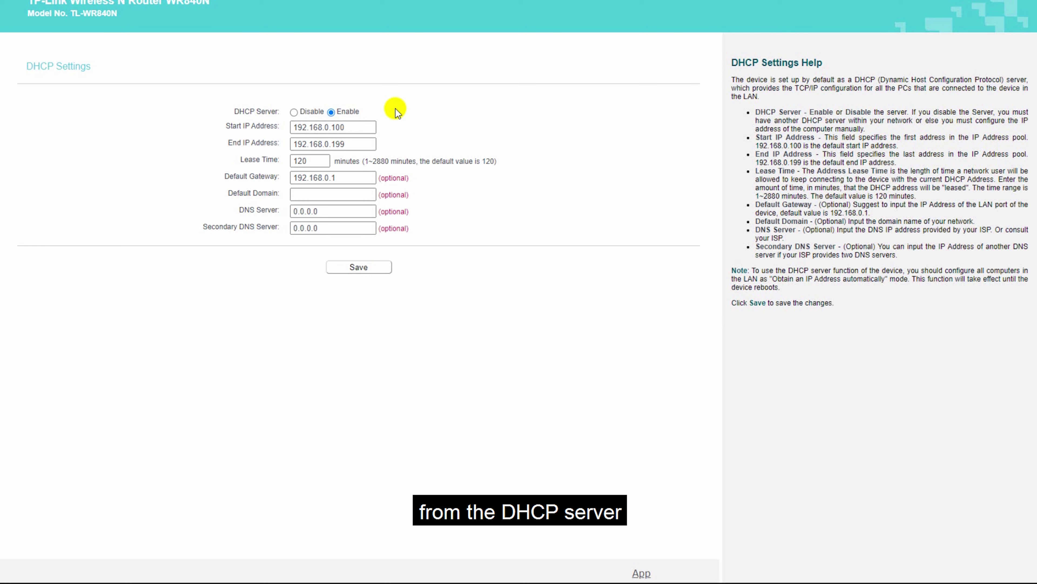
# - Change the DHCP start address to 192.168.0.10 and the lease time from 120 to 60 minutes
pyautogui.click(362, 128)
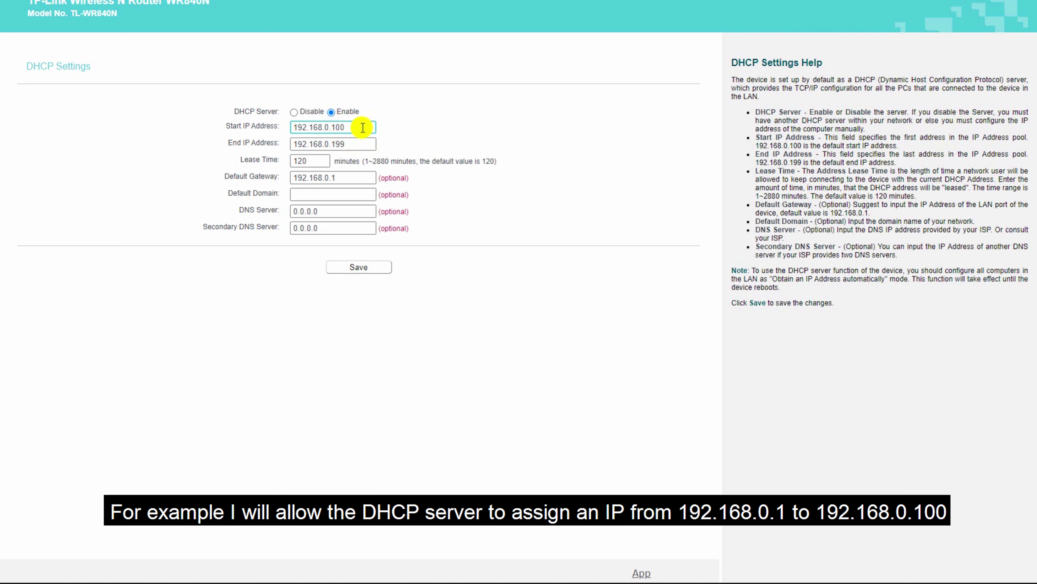
pyautogui.press('BackSpace')
pyautogui.press('BackSpace')
pyautogui.write('0')
pyautogui.click(365, 144)
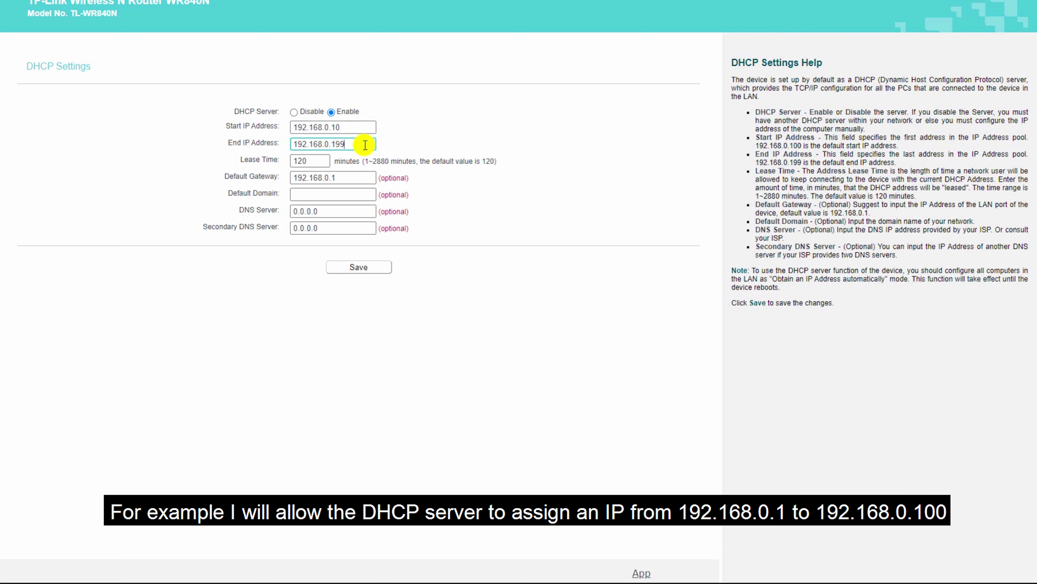
pyautogui.click(319, 163)
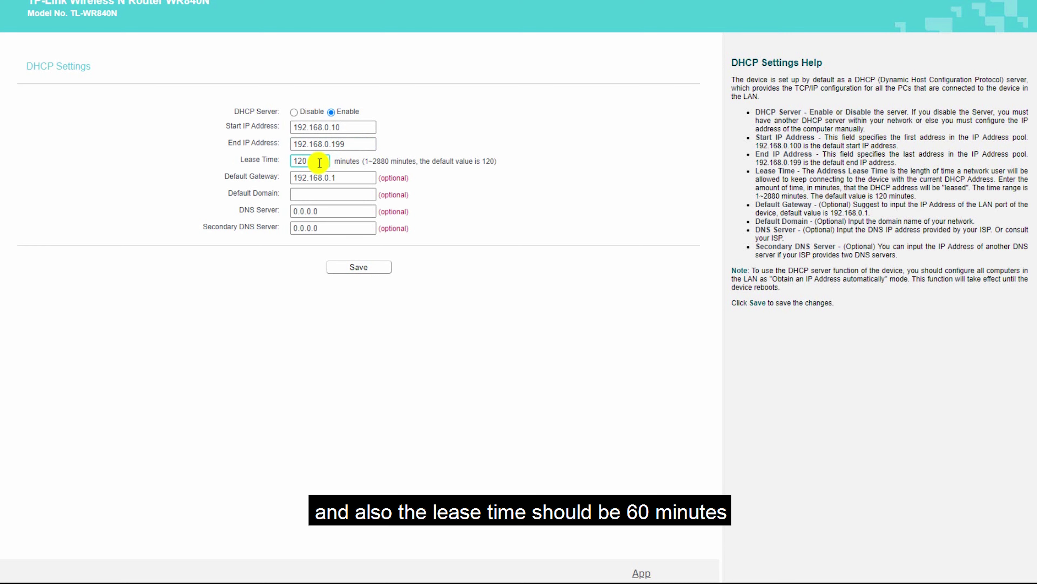
pyautogui.press('BackSpace')
pyautogui.press('BackSpace')
pyautogui.press('BackSpace')
pyautogui.write('60')
pyautogui.click(355, 178)
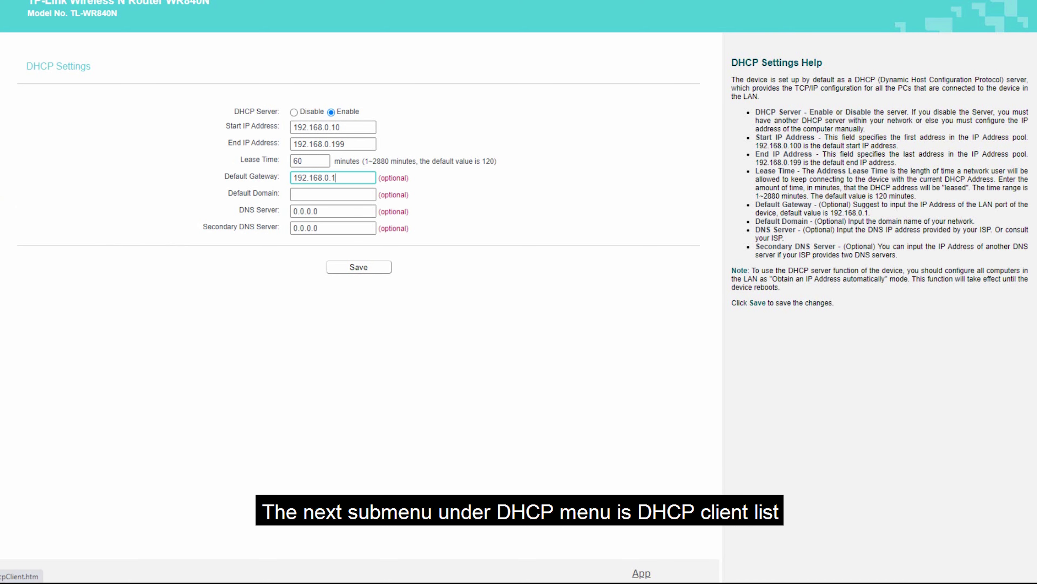
# - Refresh the DHCP Clients List, then view the still-empty Address Reservation table
pyautogui.click(0, 221)
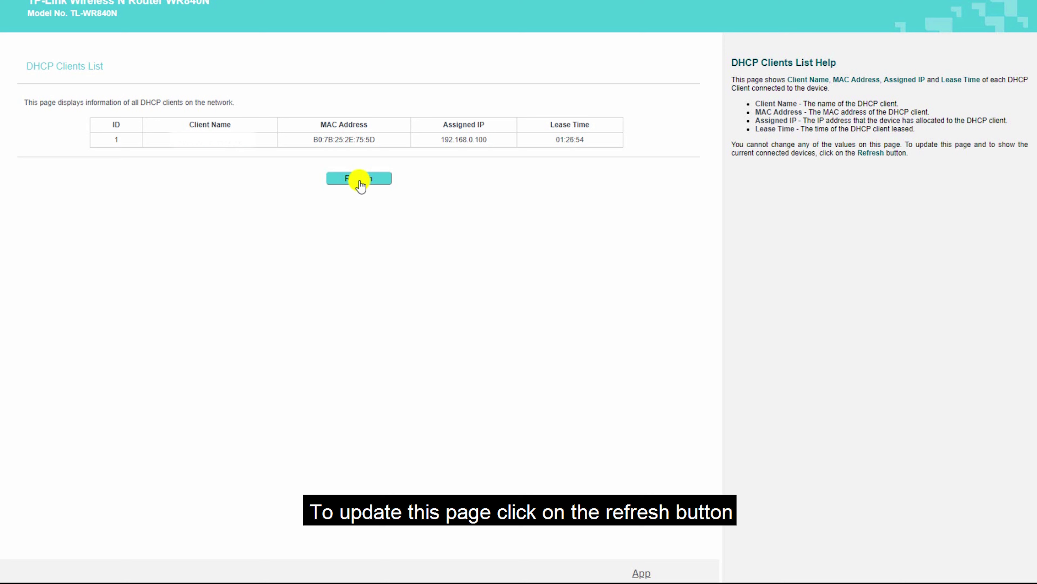
pyautogui.click(360, 180)
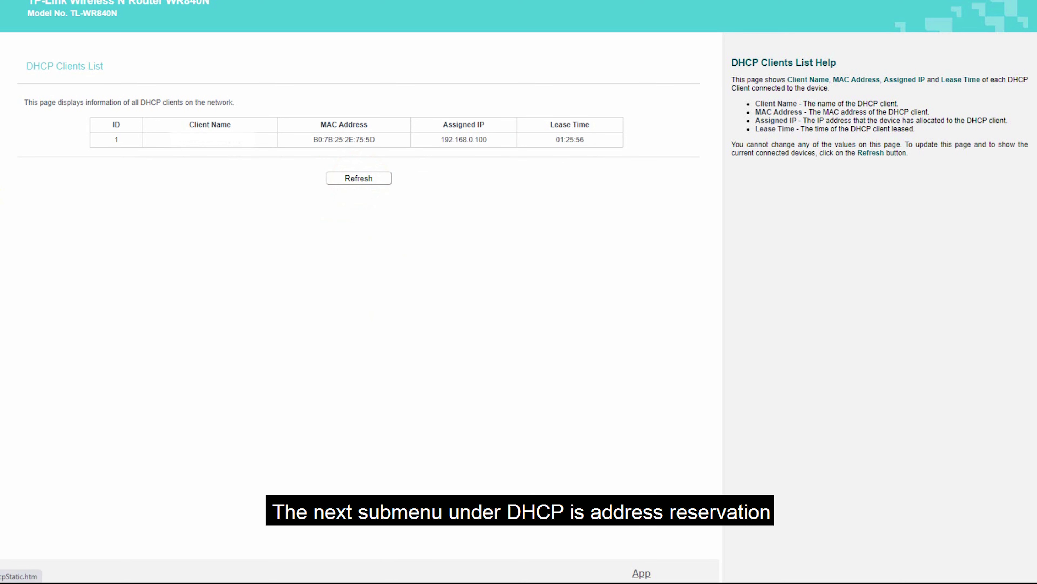
pyautogui.click(2, 204)
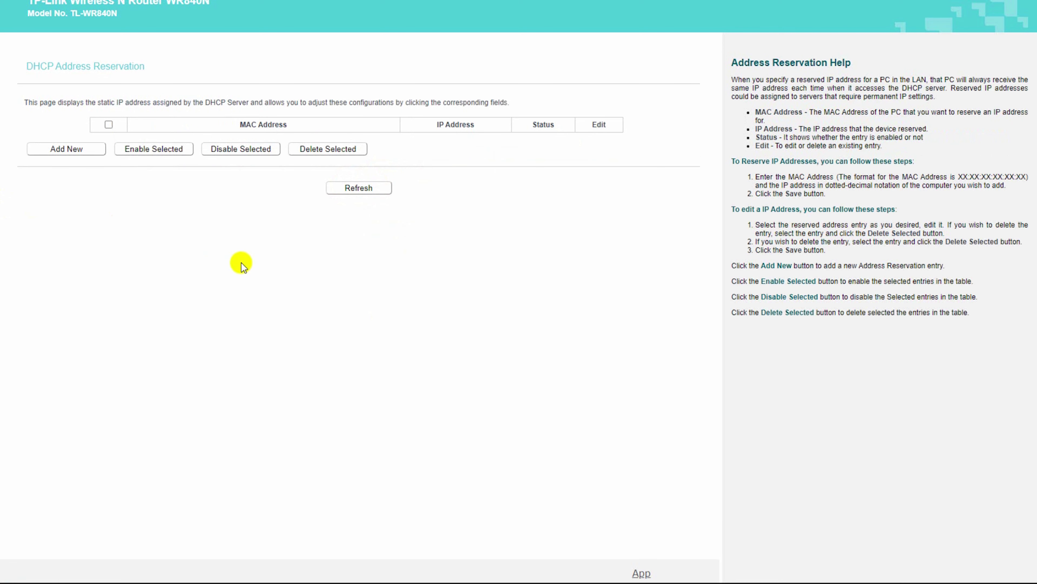
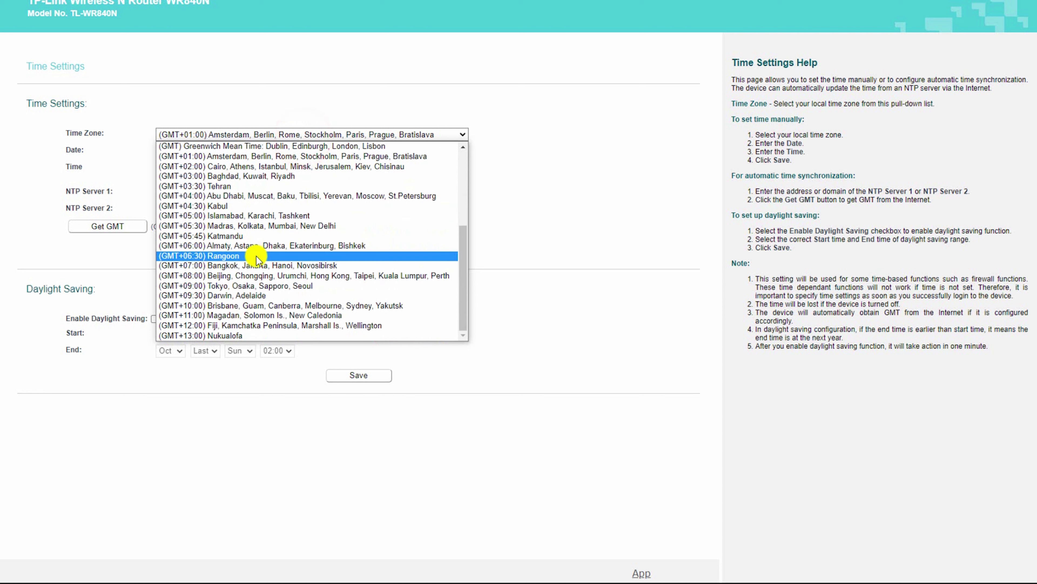
# - Set the time zone to GMT+04:30 Kabul and the date to year 2011, month 3, day 30
pyautogui.click(226, 204)
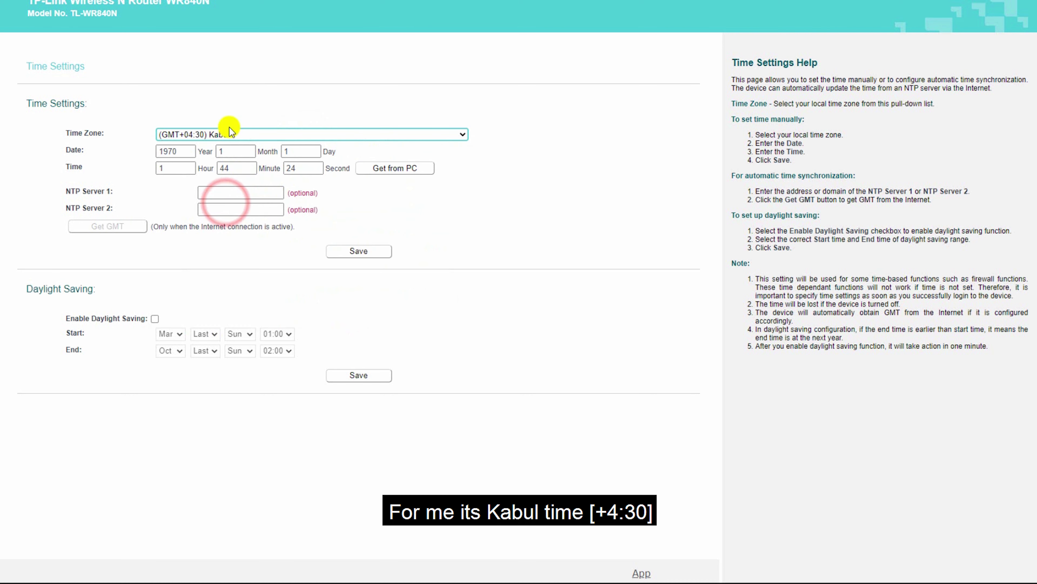
pyautogui.doubleClick(190, 153)
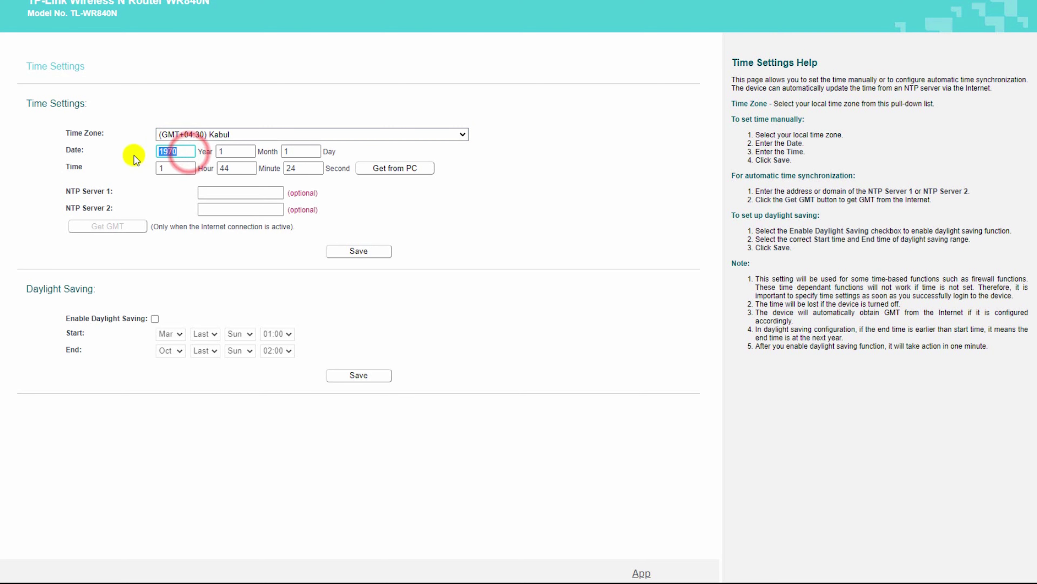
pyautogui.write('201')
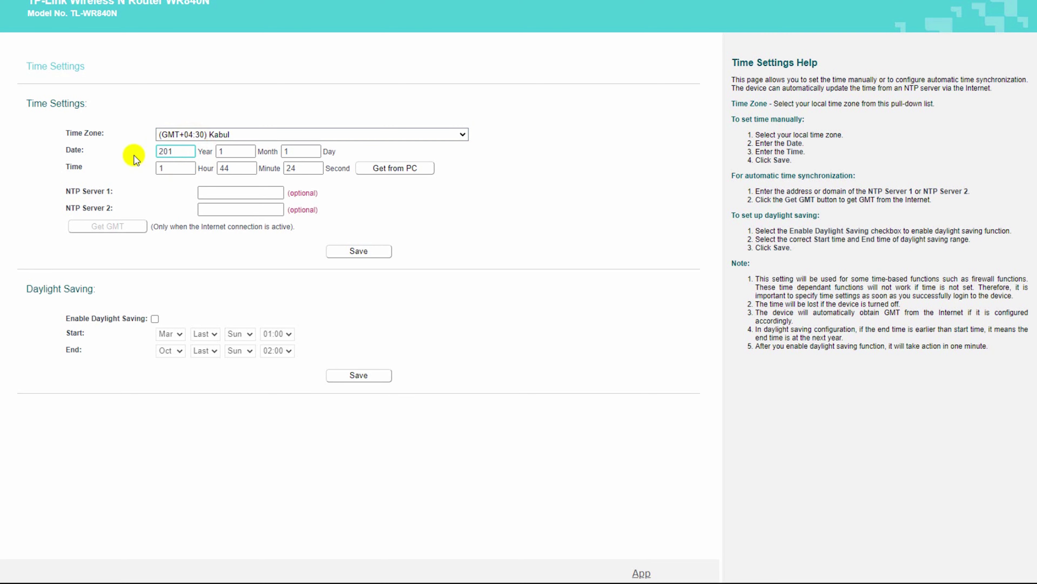
pyautogui.write('0')
pyautogui.hotkey('shift', 'Left')
pyautogui.write('1')
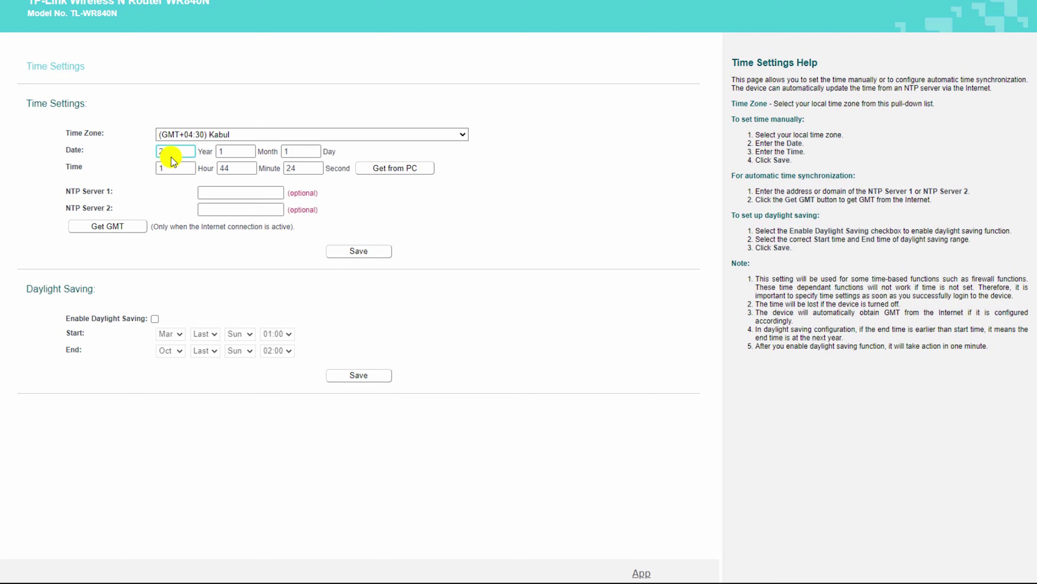
pyautogui.click(237, 154)
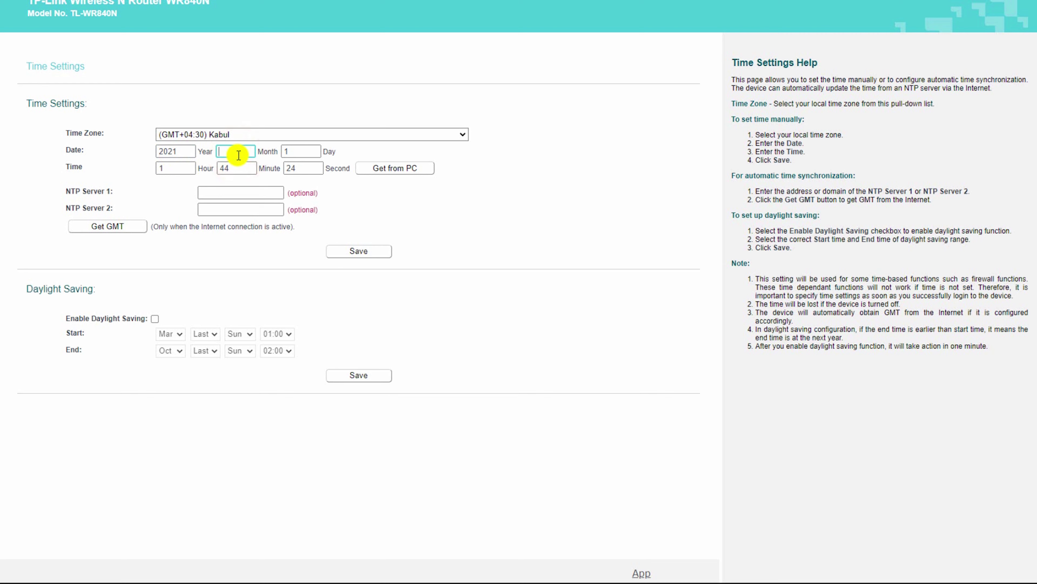
pyautogui.press('BackSpace')
pyautogui.write('3')
pyautogui.click(293, 151)
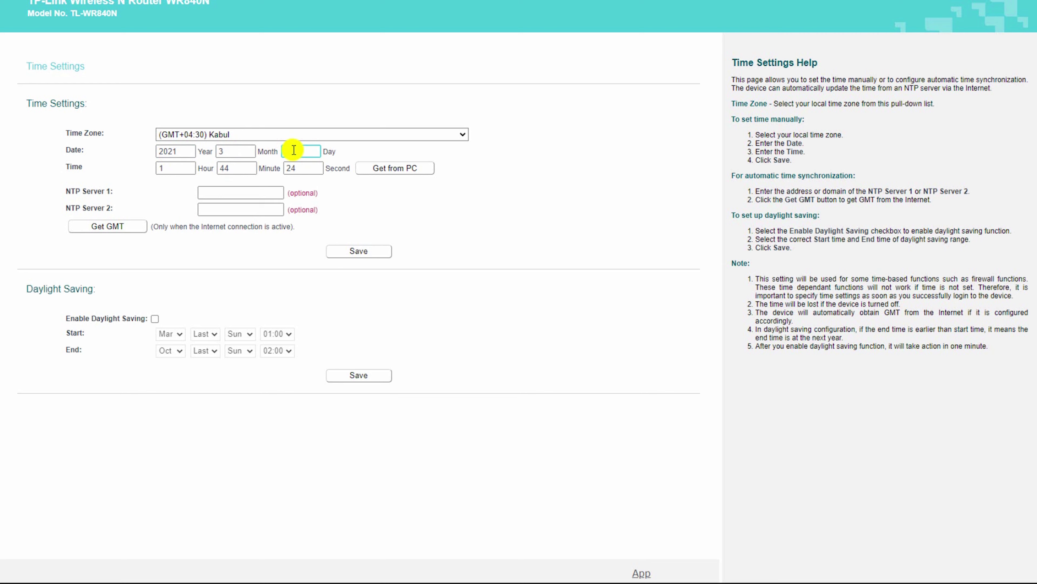
pyautogui.write('30')
# - Set the time to 6:56, then fill date and time from the PC's clock
pyautogui.doubleClick(172, 170)
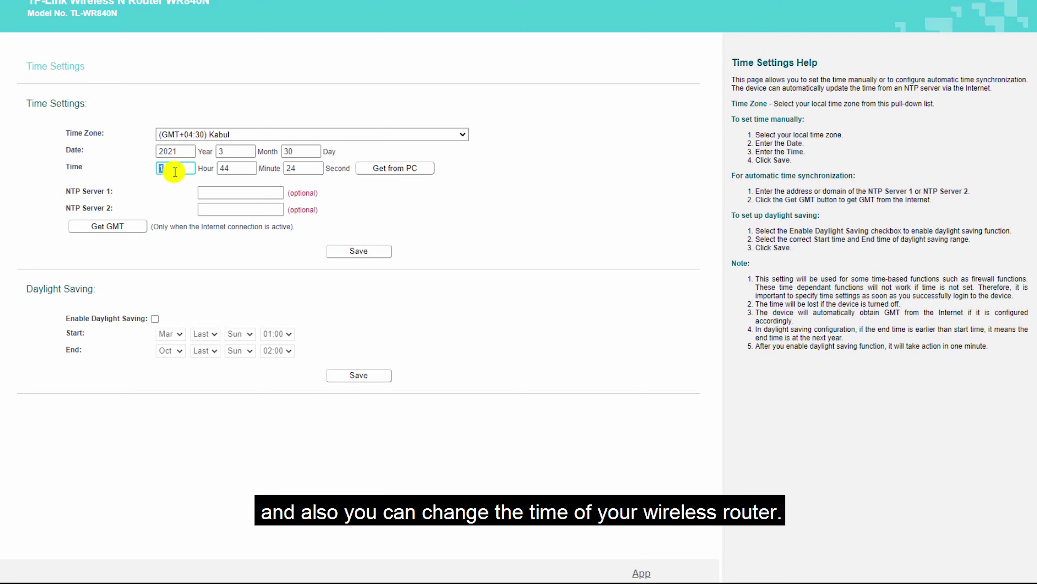
pyautogui.write('6')
pyautogui.press('Tab')
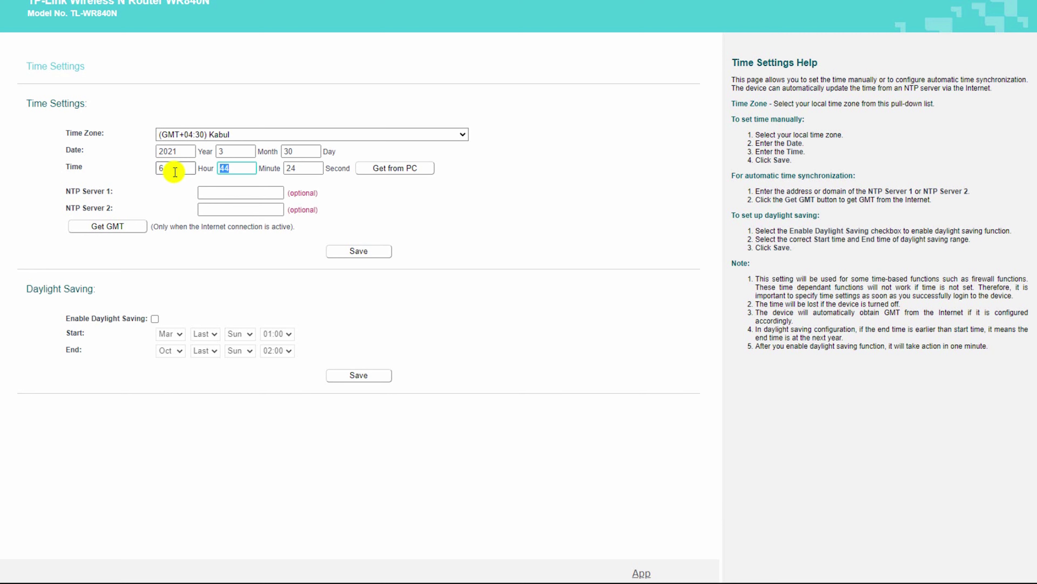
pyautogui.write('56')
pyautogui.press('Tab')
pyautogui.click(407, 189)
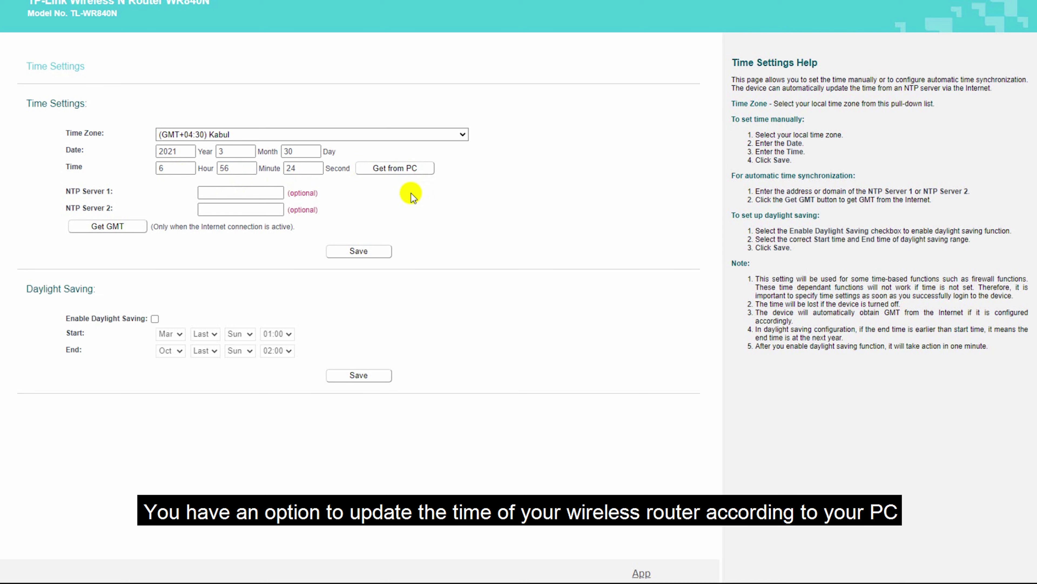
pyautogui.click(397, 170)
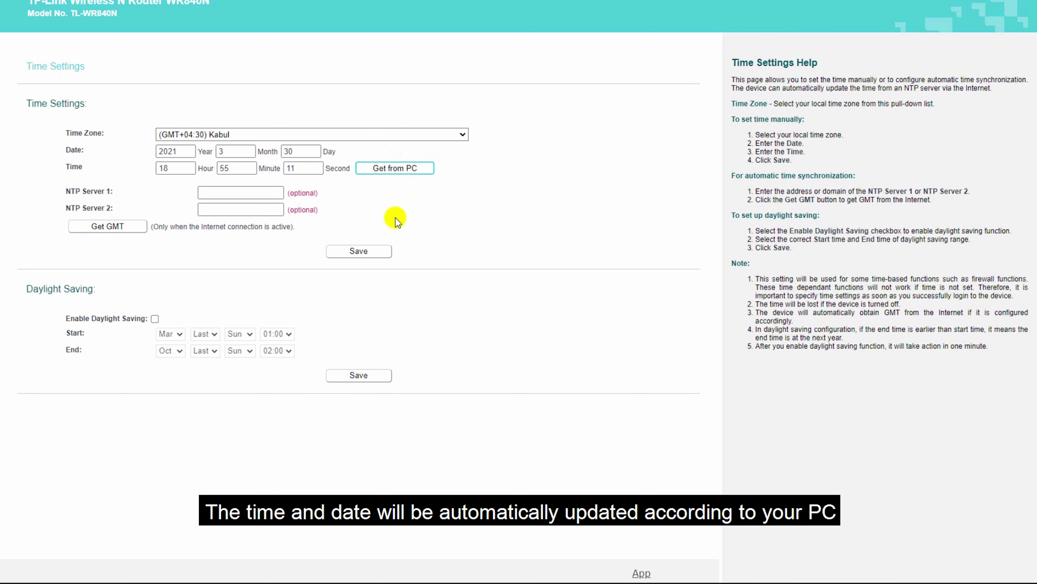
pyautogui.click(229, 194)
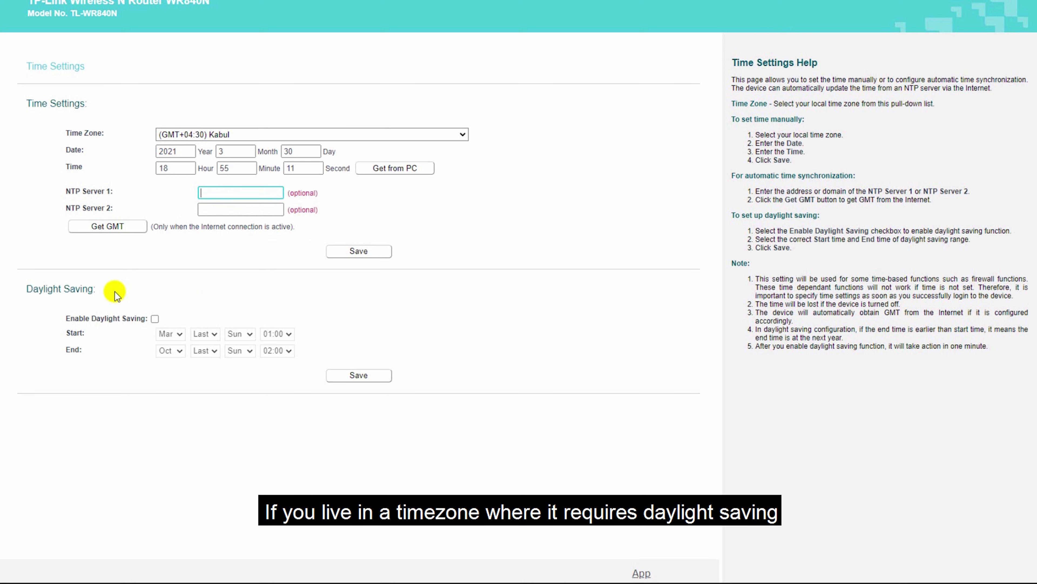
# - Enable daylight saving from March to October
pyautogui.click(154, 318)
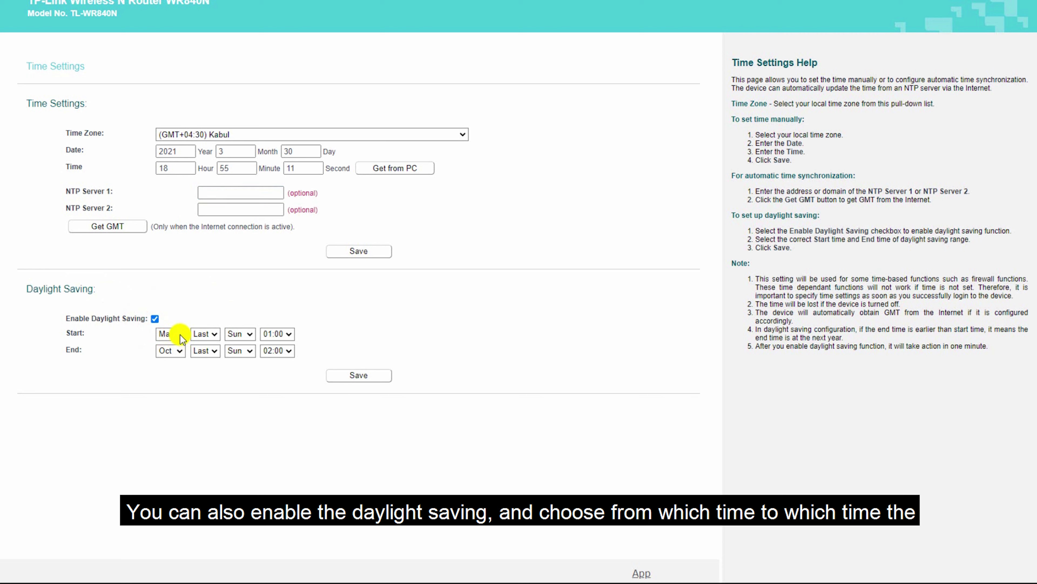
pyautogui.click(180, 335)
pyautogui.click(180, 334)
pyautogui.click(180, 350)
pyautogui.click(180, 351)
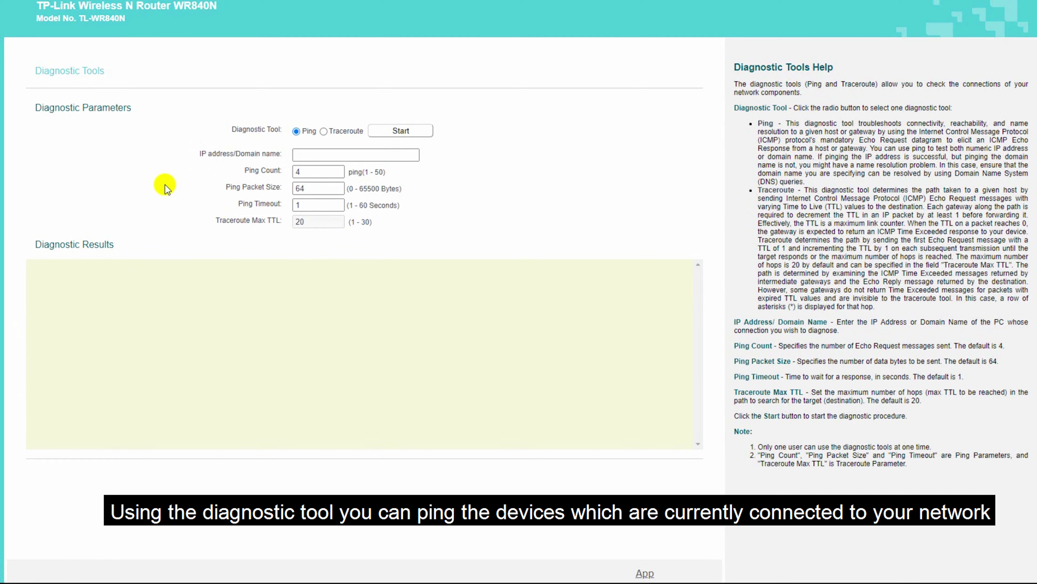
# - Ping 192.168.0.100 from the Diagnostic Tools page
pyautogui.click(313, 155)
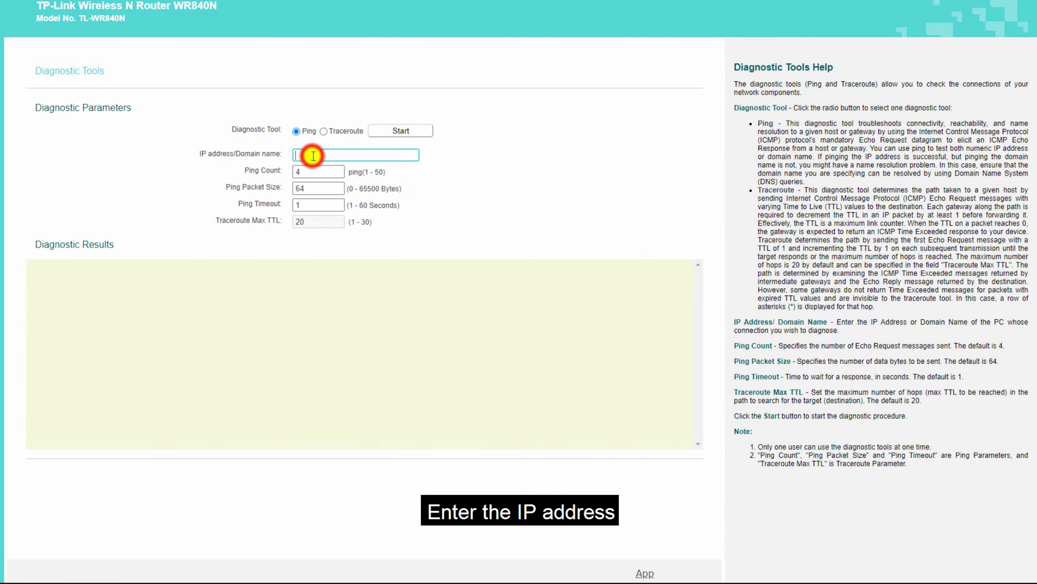
pyautogui.write('19')
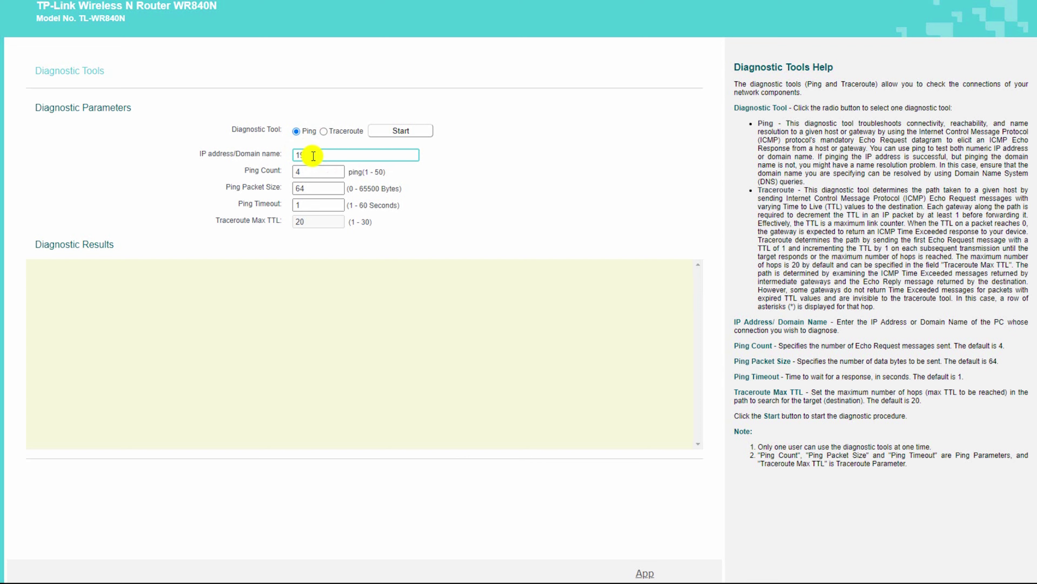
pyautogui.write('2.168.0.100')
pyautogui.click(392, 131)
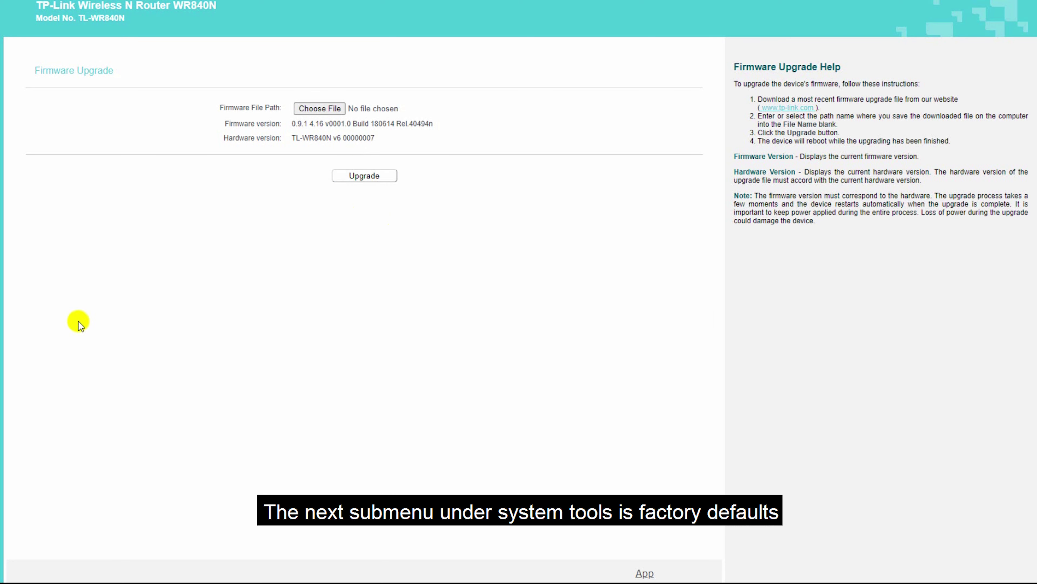
# - View the Factory Defaults and Backup & Restore pages, then go to System Reboot
pyautogui.click(2, 351)
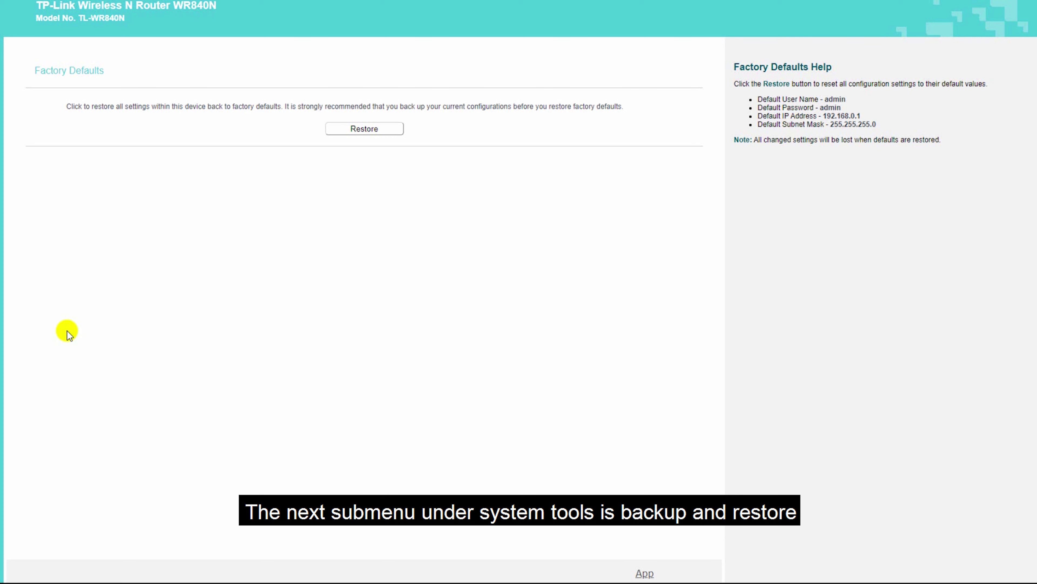
pyautogui.click(1, 237)
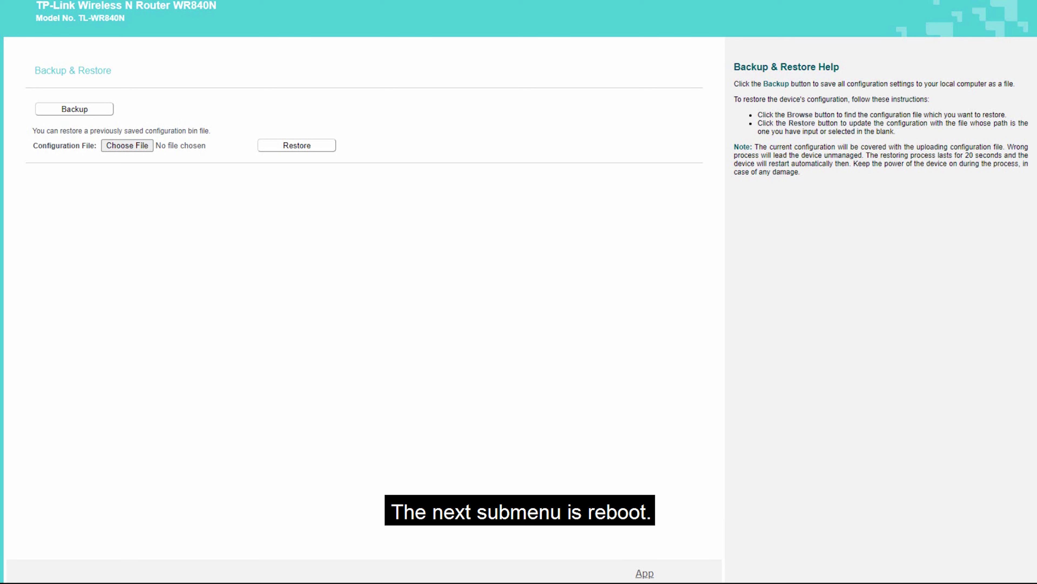
pyautogui.click(3, 382)
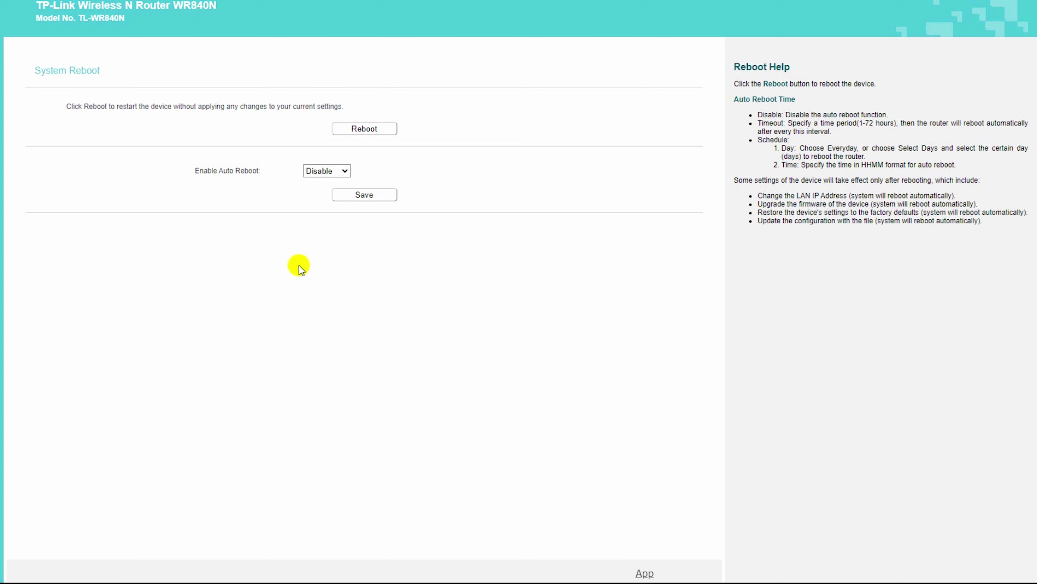
# - Schedule auto reboot on selected days: Monday through Saturday
pyautogui.click(334, 171)
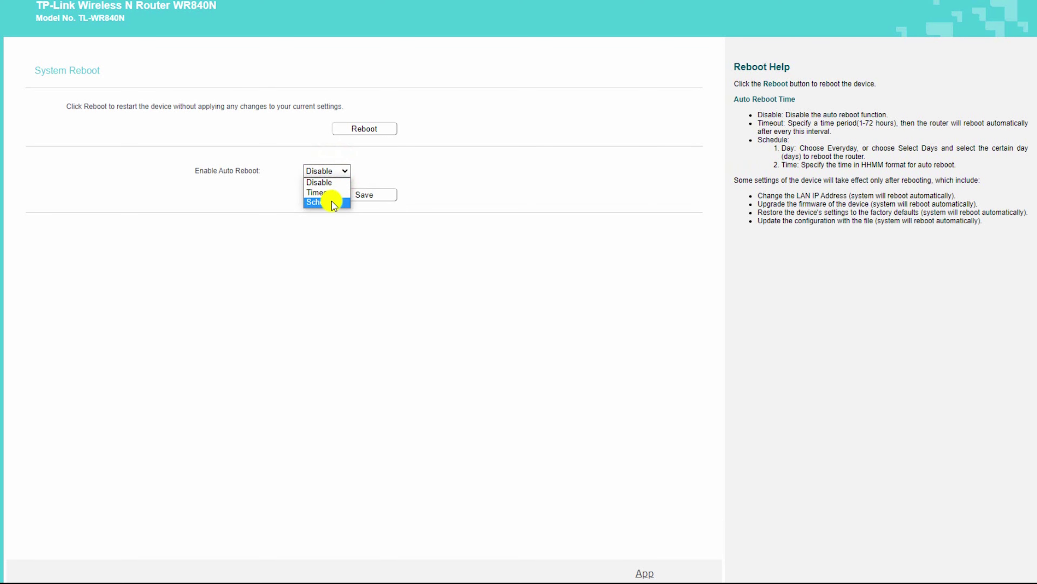
pyautogui.click(332, 200)
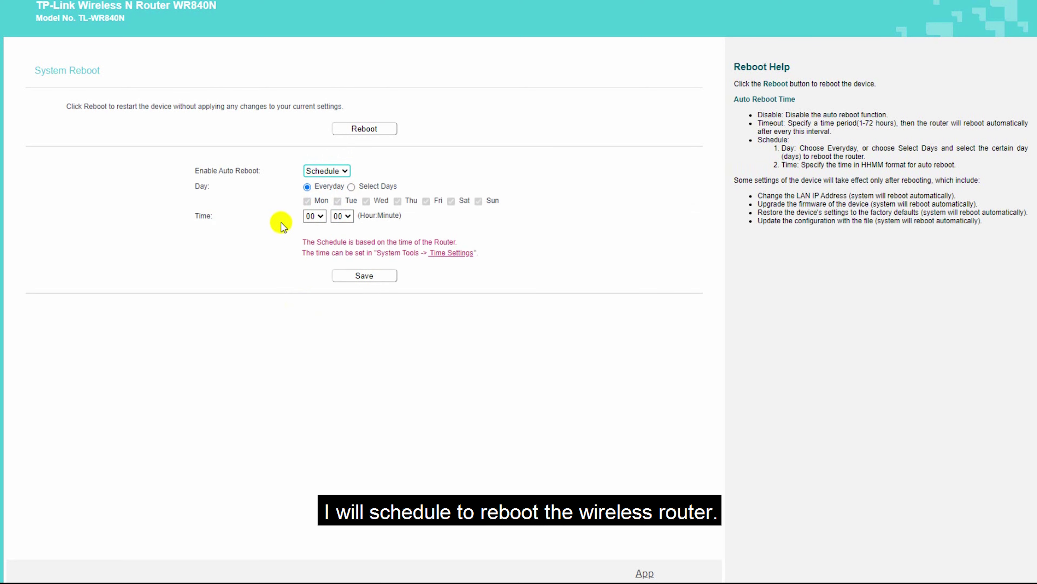
pyautogui.click(351, 187)
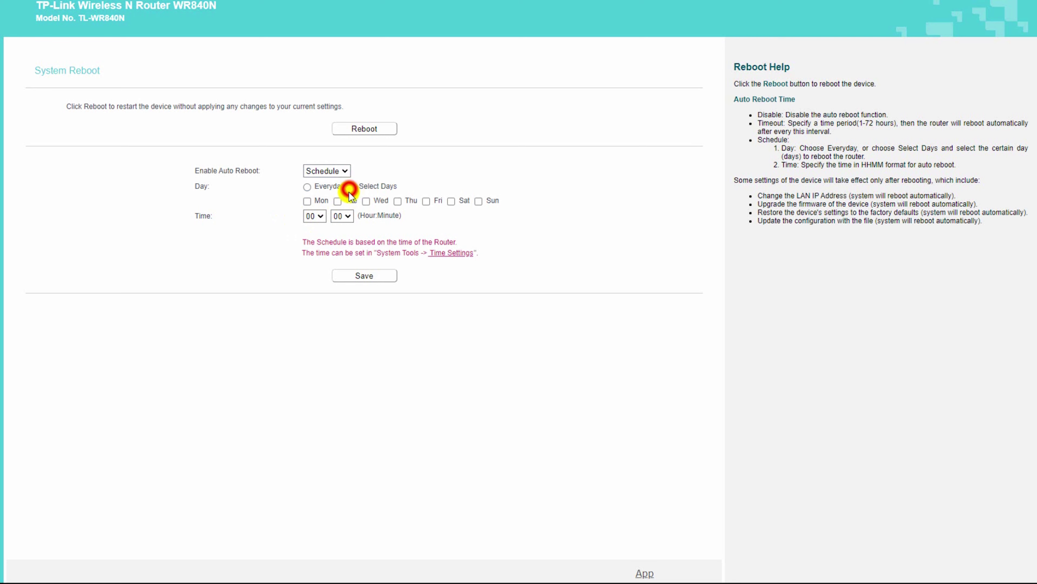
pyautogui.click(307, 201)
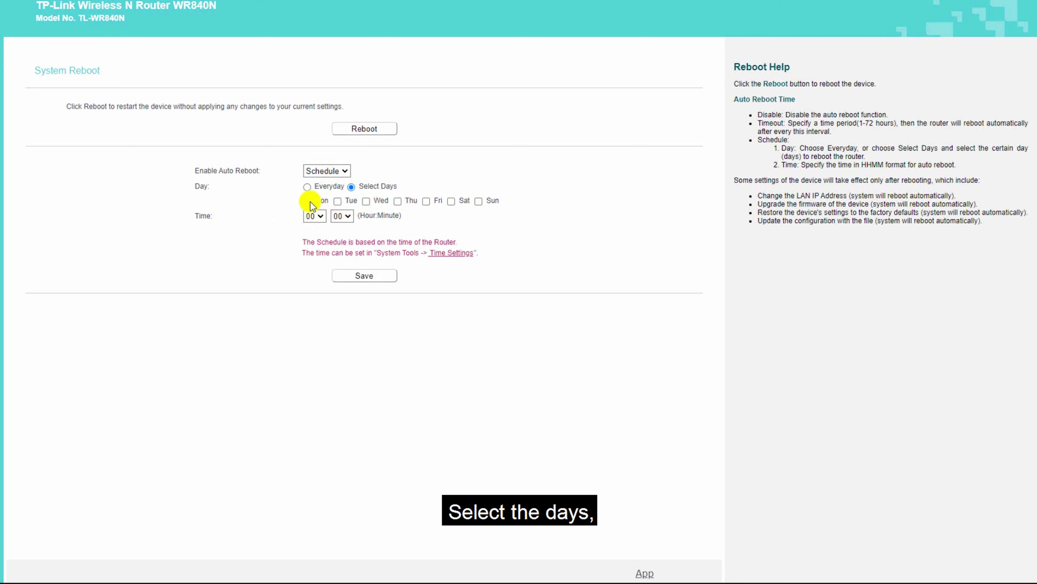
pyautogui.click(337, 201)
pyautogui.click(366, 201)
pyautogui.click(398, 201)
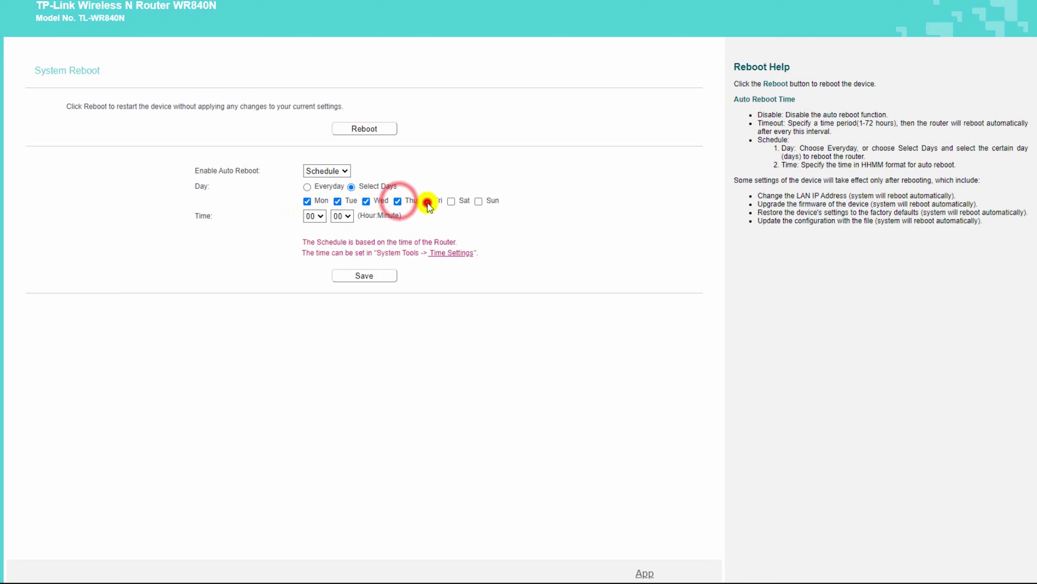
pyautogui.click(426, 201)
pyautogui.click(451, 201)
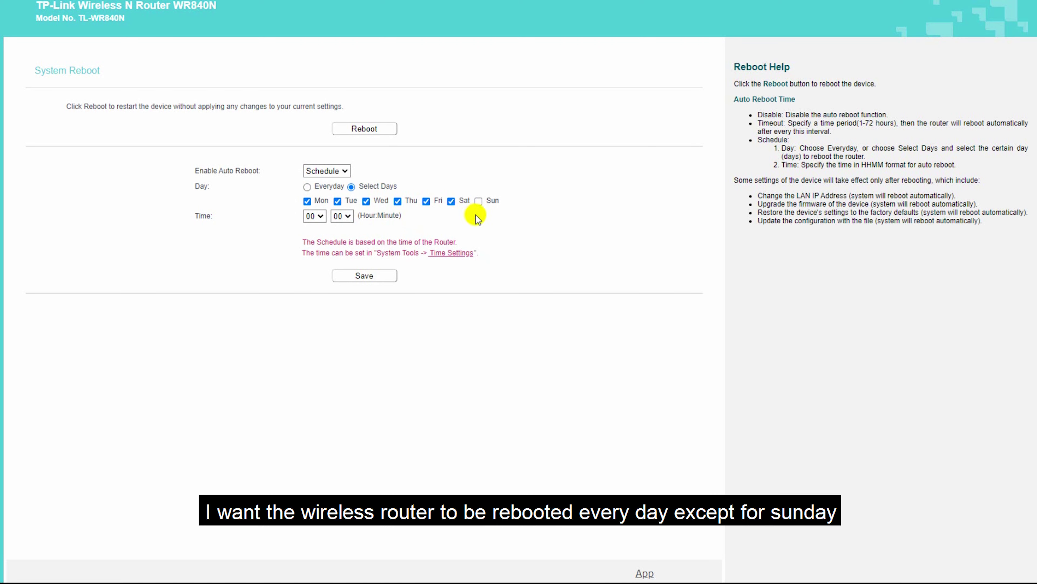
# - Set the auto reboot time to 23:59
pyautogui.click(321, 216)
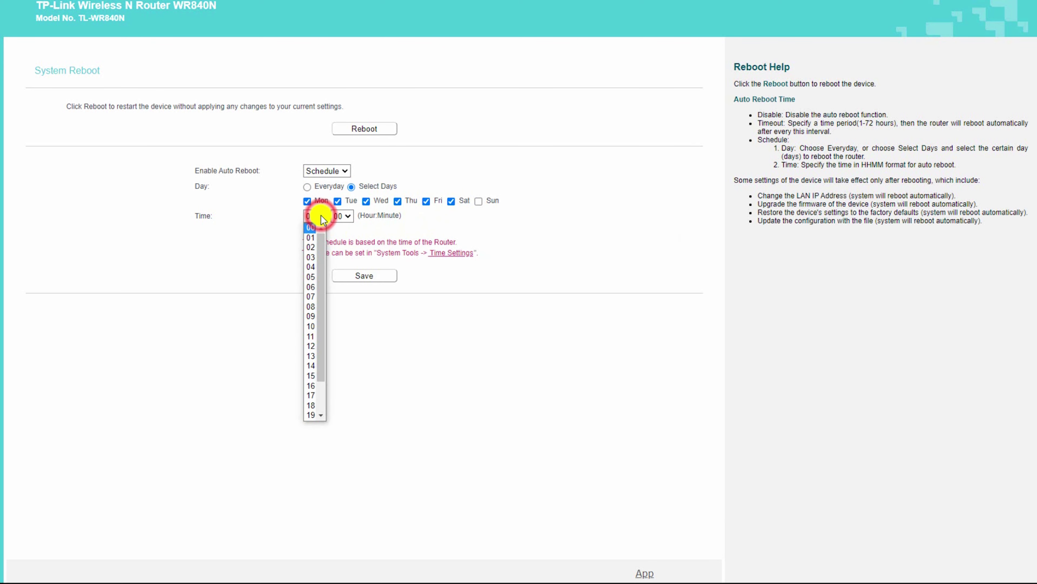
pyautogui.scroll(-2, 317, 371)
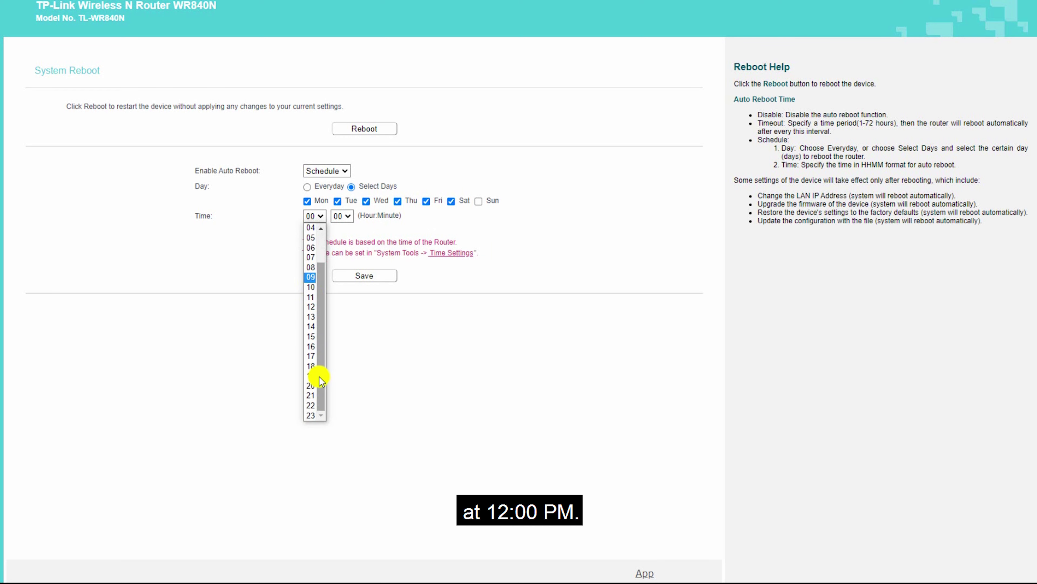
pyautogui.click(314, 416)
pyautogui.click(347, 216)
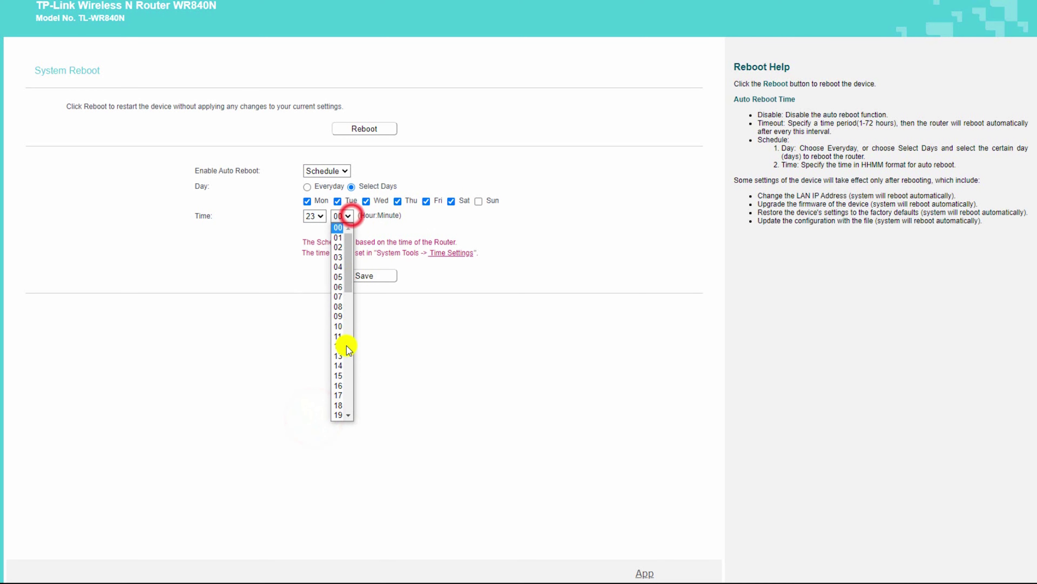
pyautogui.scroll(-8, 343, 367)
pyautogui.click(340, 415)
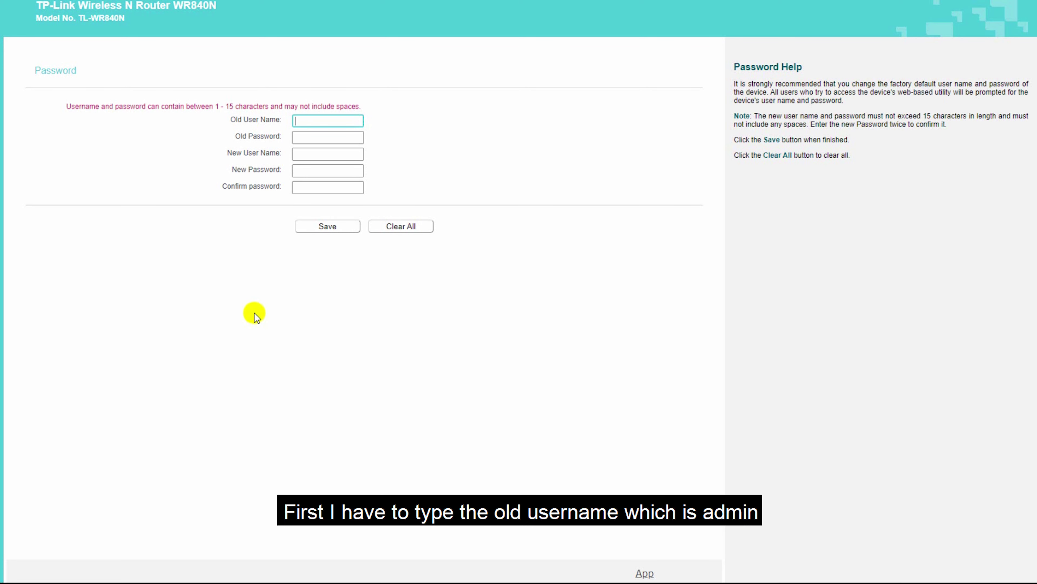
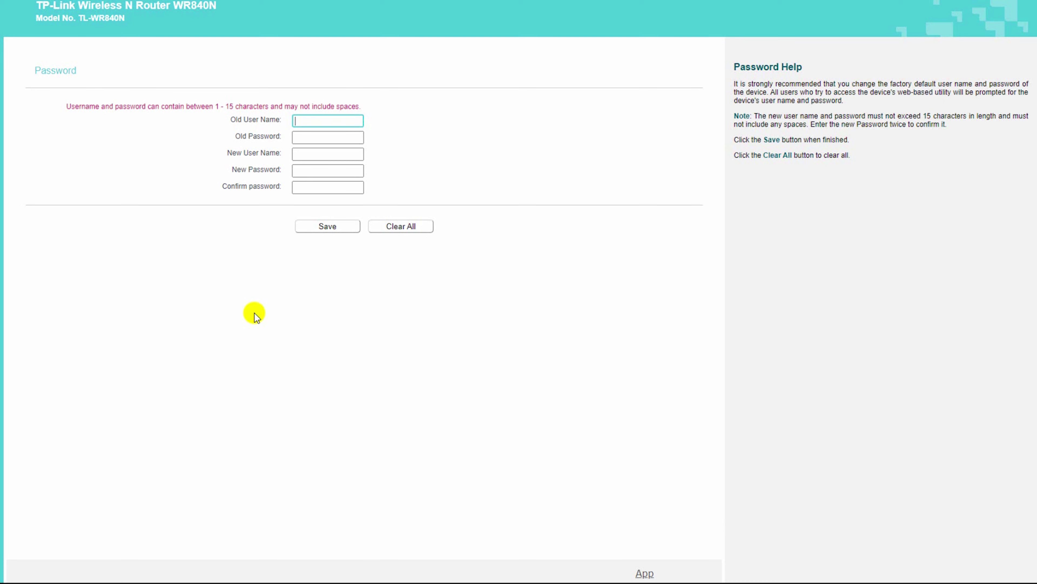
# - Enter old username admin and old password, new username root and new password, then save
pyautogui.press('Tab')
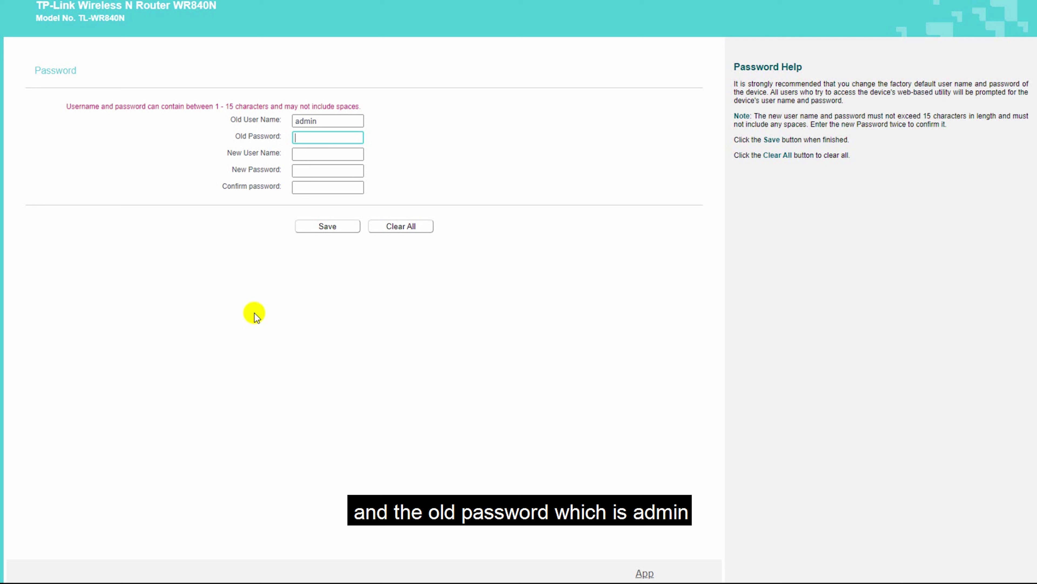
pyautogui.press('Tab')
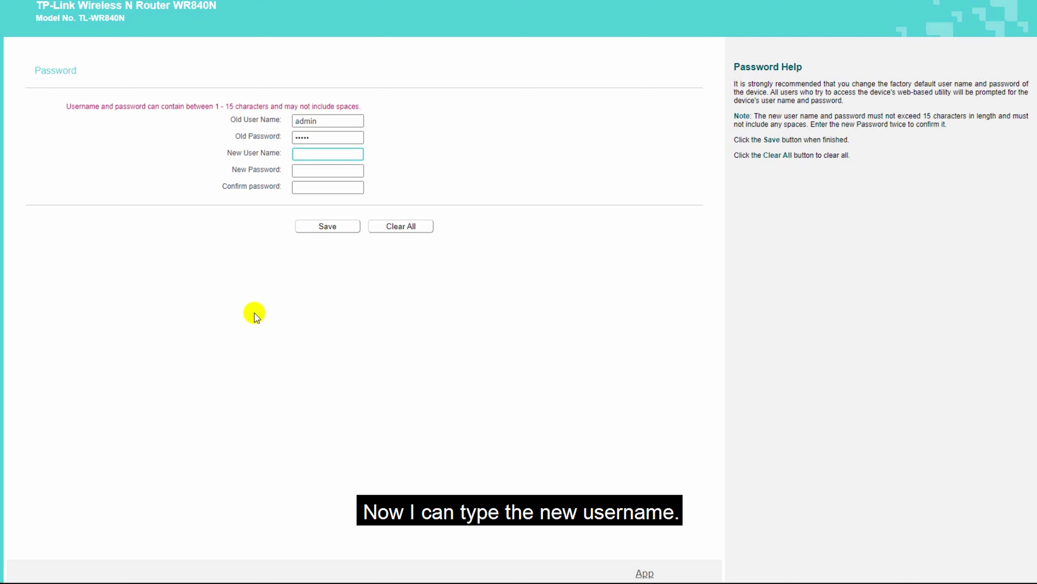
pyautogui.write('root')
pyautogui.press('Tab')
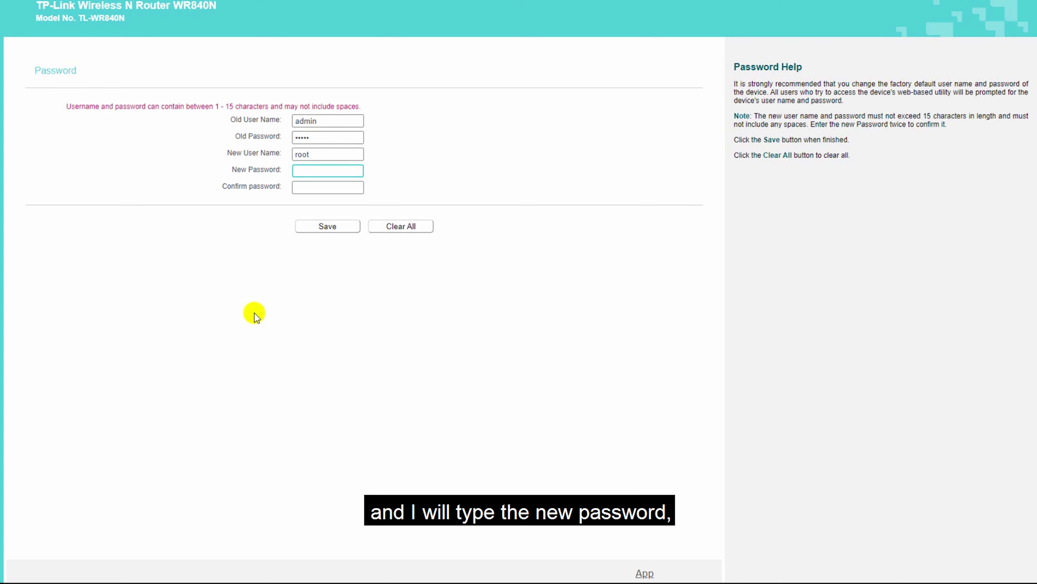
pyautogui.write('******')
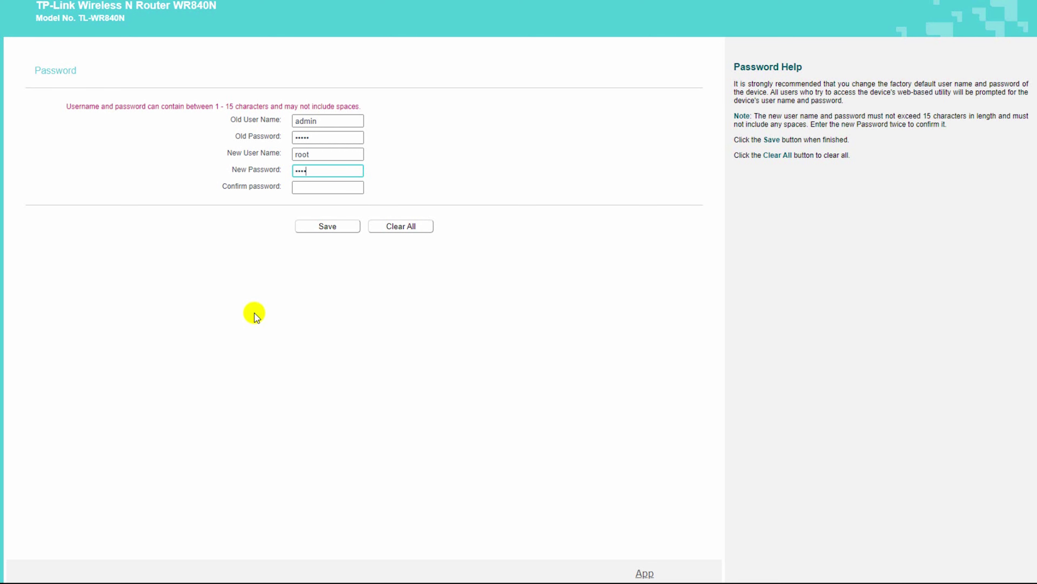
pyautogui.write('****')
pyautogui.press('Tab')
pyautogui.write('**********')
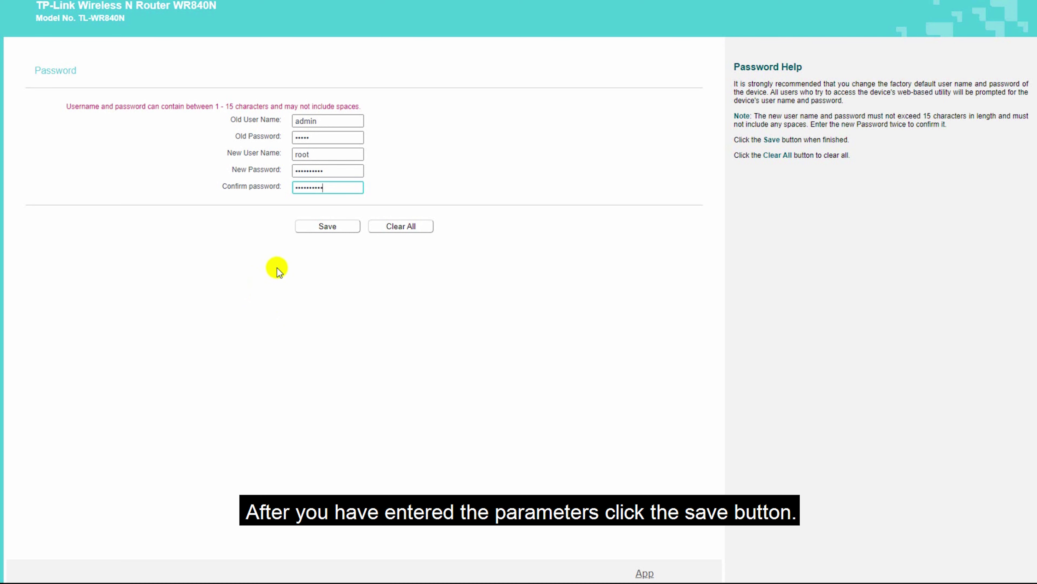
pyautogui.click(332, 234)
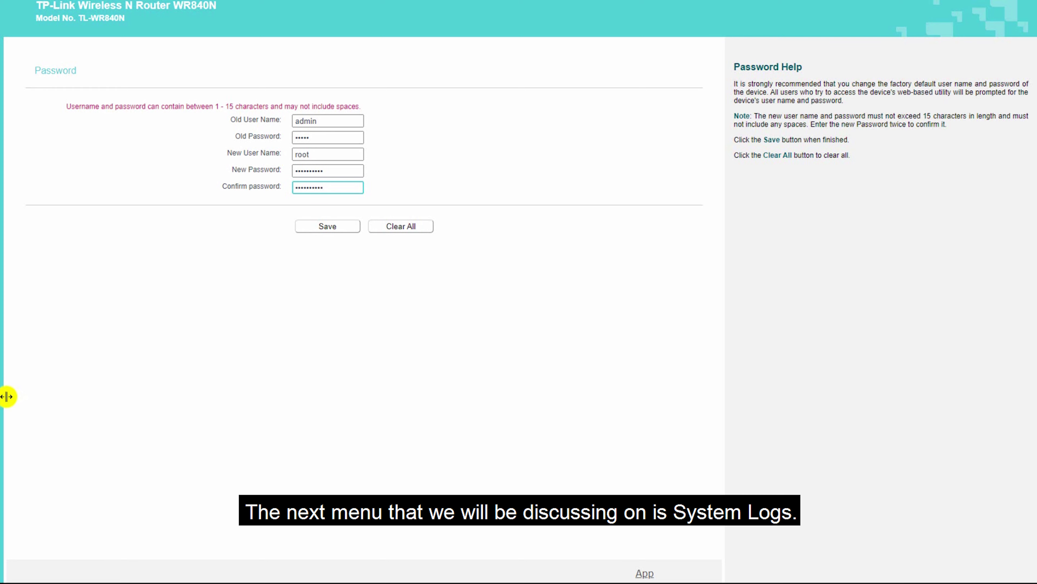
# - Open System Log and check the Log Level list, leaving it at Debug
pyautogui.click(7, 396)
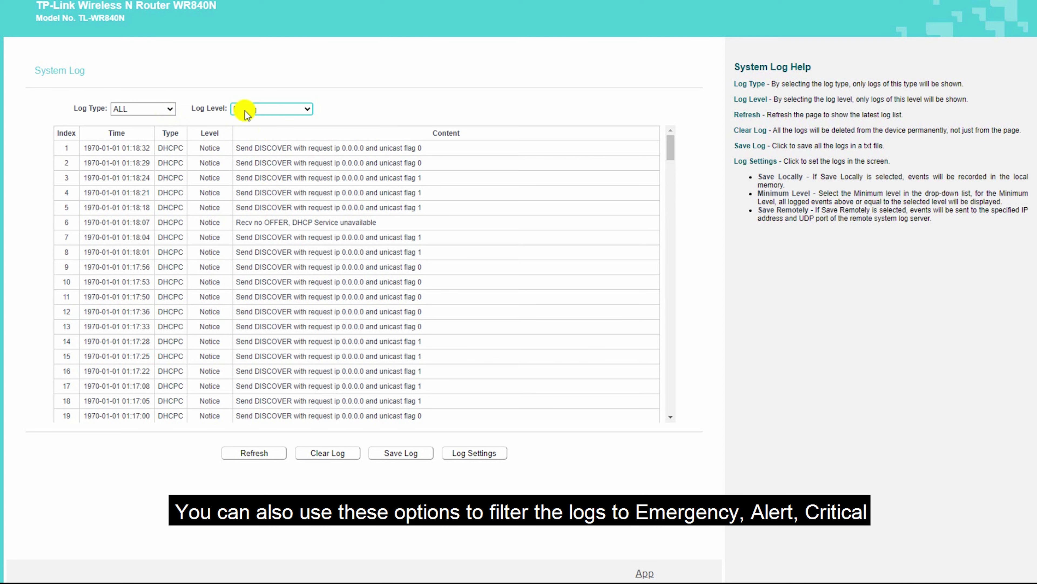
pyautogui.click(265, 108)
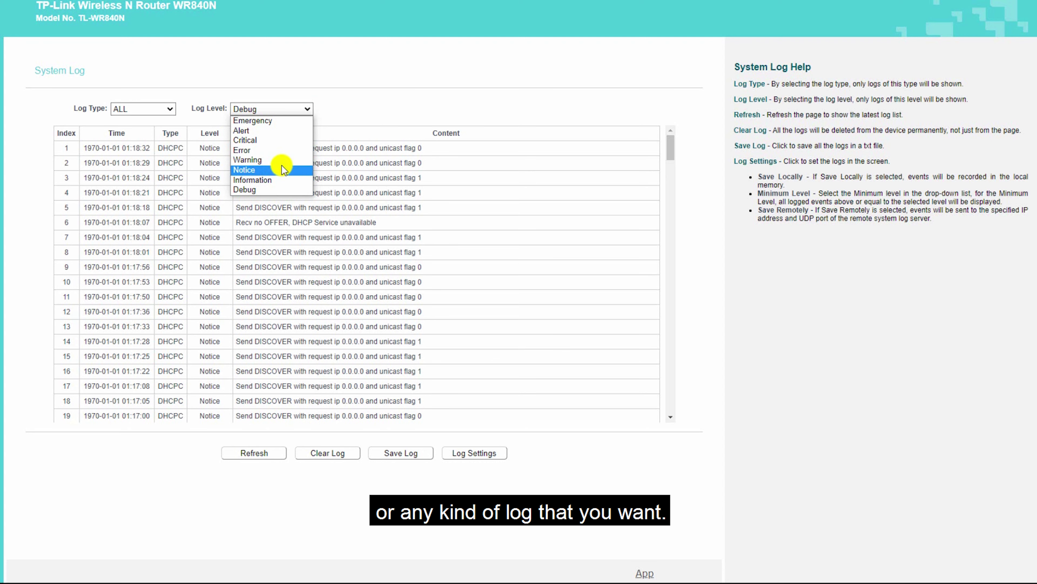
pyautogui.click(39, 266)
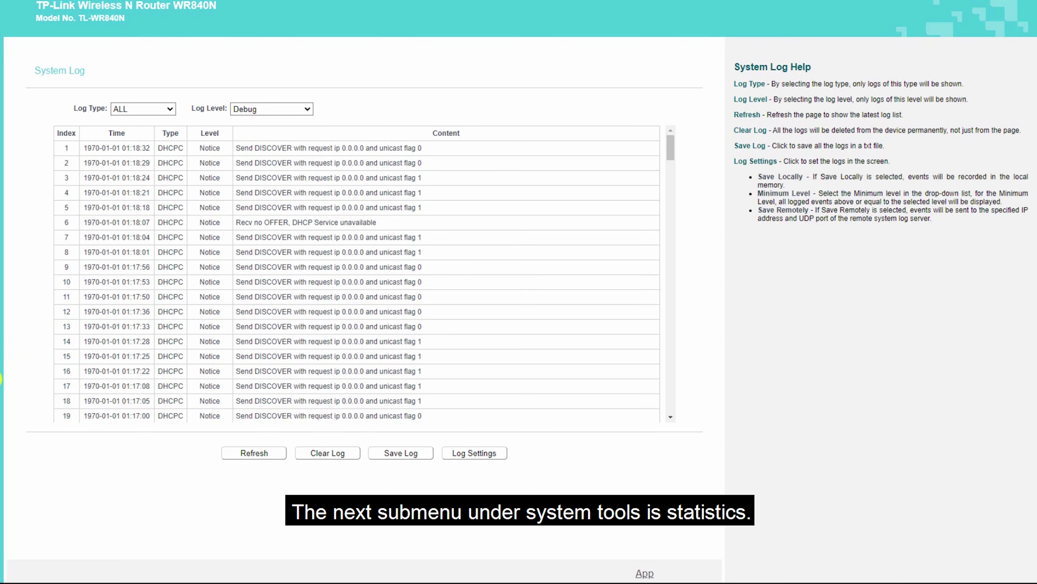
# - Open Statistics, then log out of the router admin
pyautogui.click(15, 576)
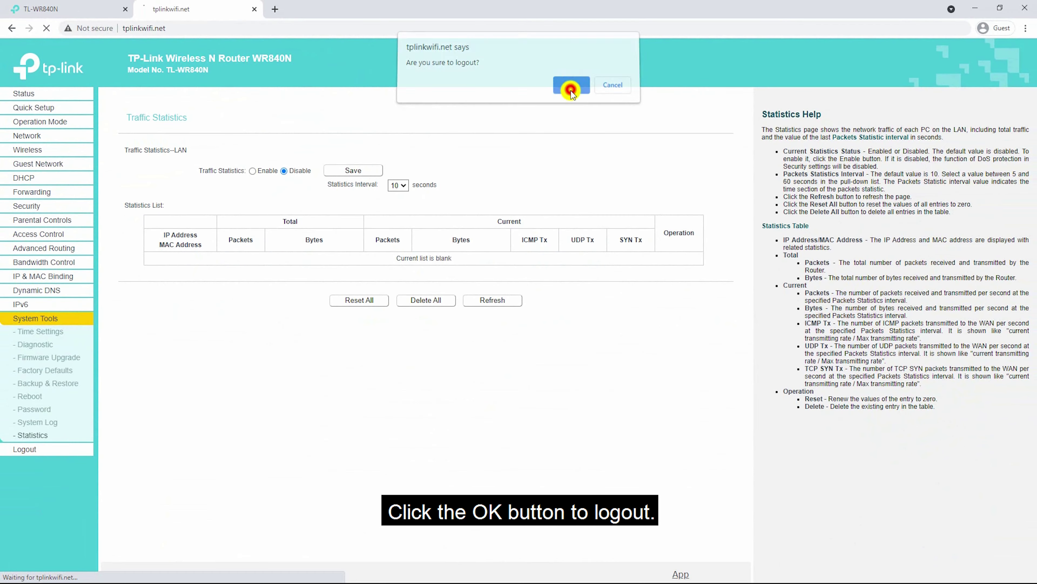
pyautogui.click(670, 231)
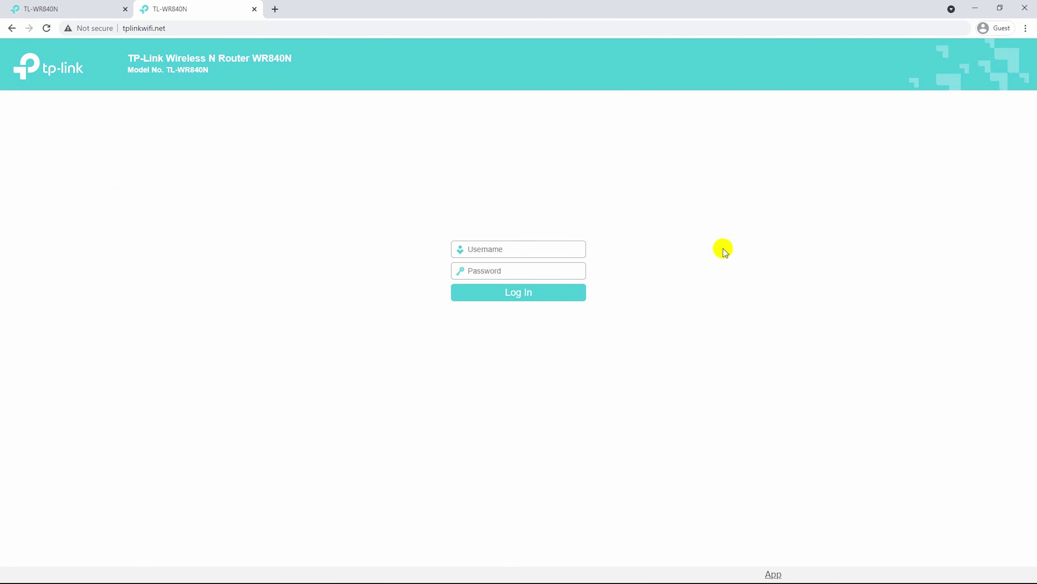